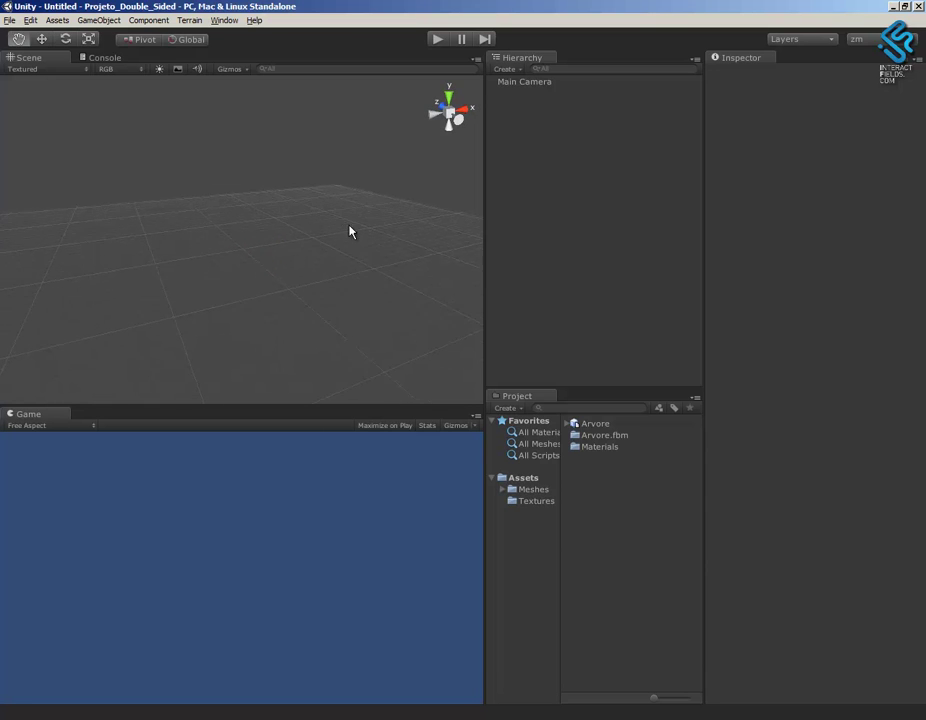
- Add a Plane object to the scene from the GameObject menu
click(100, 20)
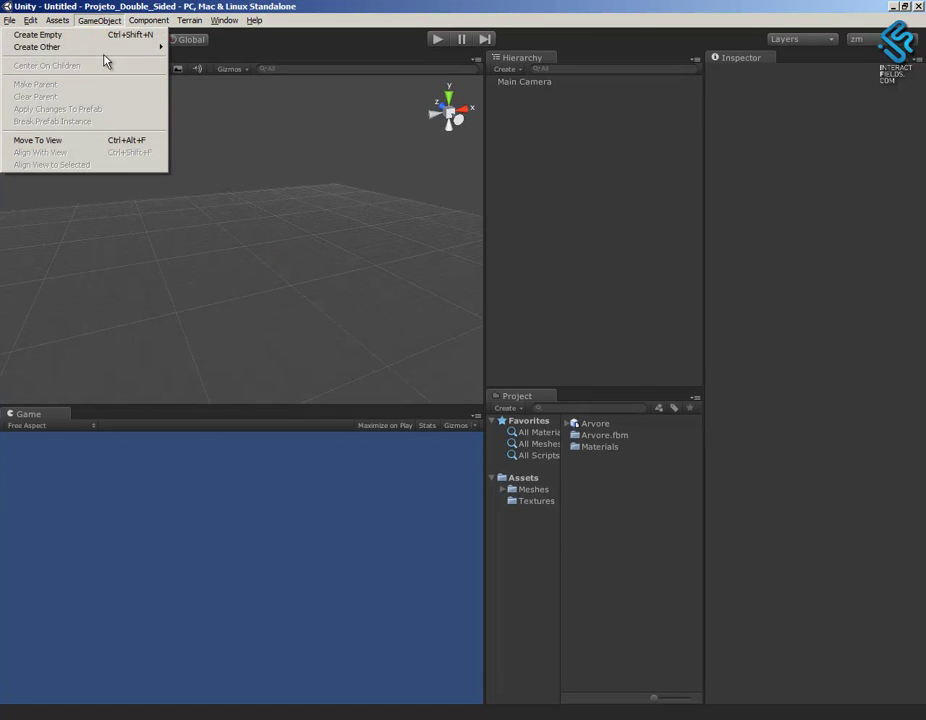
mouse_move(37, 47)
click(231, 218)
alt+drag(351, 331, 331, 347)
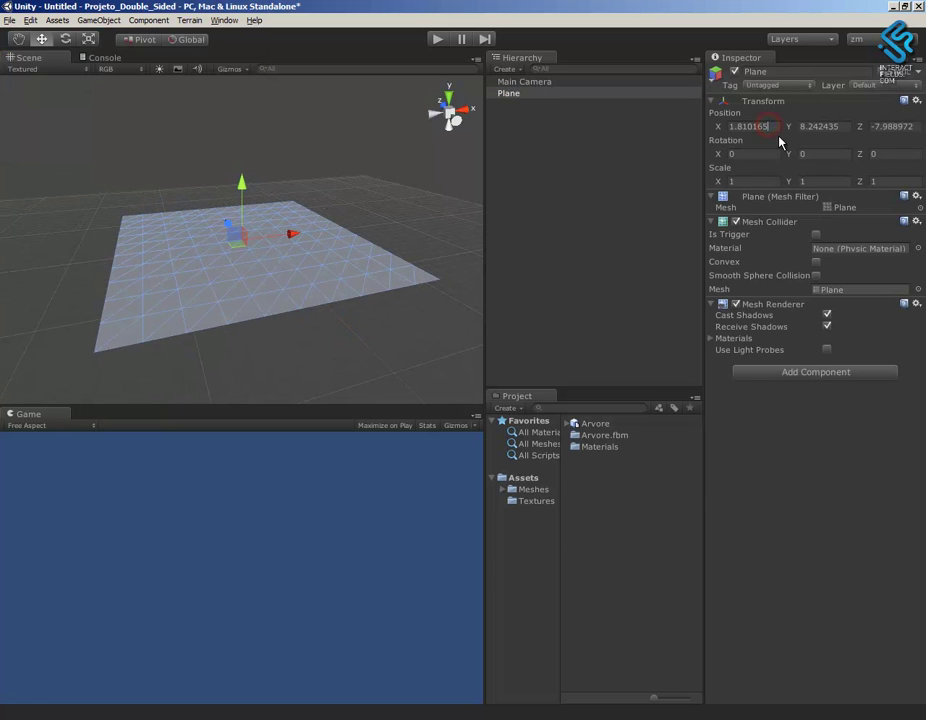
- Set the plane's position to 0, 0, 0 and orbit the view to look down on it
text(0)
key(Tab)
text(0)
key(Tab)
text(0)
mouse_move(271, 316)
alt+mouse_down()
mouse_move(180, 141)
mouse_move(198, 244)
mouse_move(268, 178)
mouse_move(281, 283)
mouse_move(296, 170)
mouse_move(288, 300)
mouse_move(308, 387)
alt+mouse_up()
mouse_move(347, 331)
alt+mouse_down()
mouse_move(288, 345)
mouse_move(337, 190)
mouse_move(324, 215)
mouse_move(339, 343)
mouse_move(327, 352)
mouse_move(279, 331)
mouse_move(312, 339)
mouse_move(337, 271)
mouse_move(303, 311)
mouse_move(356, 180)
mouse_move(364, 182)
mouse_move(289, 345)
mouse_move(337, 339)
mouse_move(260, 364)
mouse_move(368, 168)
mouse_move(327, 341)
mouse_move(401, 335)
mouse_move(390, 300)
alt+mouse_up()
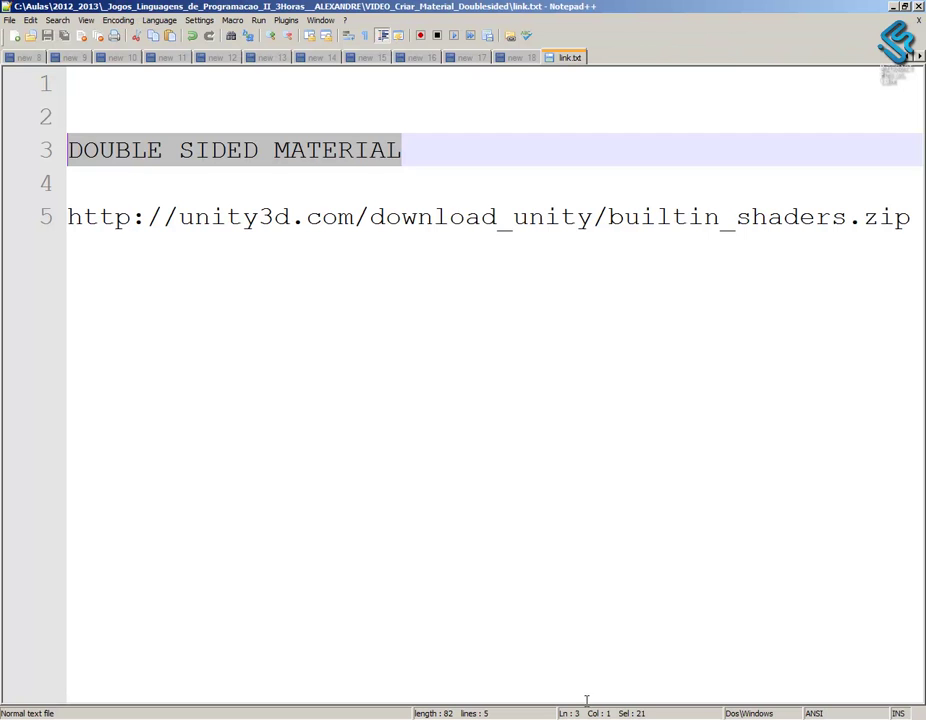
- Copy the builtin_shaders.zip download link on line 5 and select the archive in Explorer
click(544, 366)
mouse_move(913, 217)
mouse_down()
mouse_move(503, 192)
mouse_move(68, 217)
mouse_up()
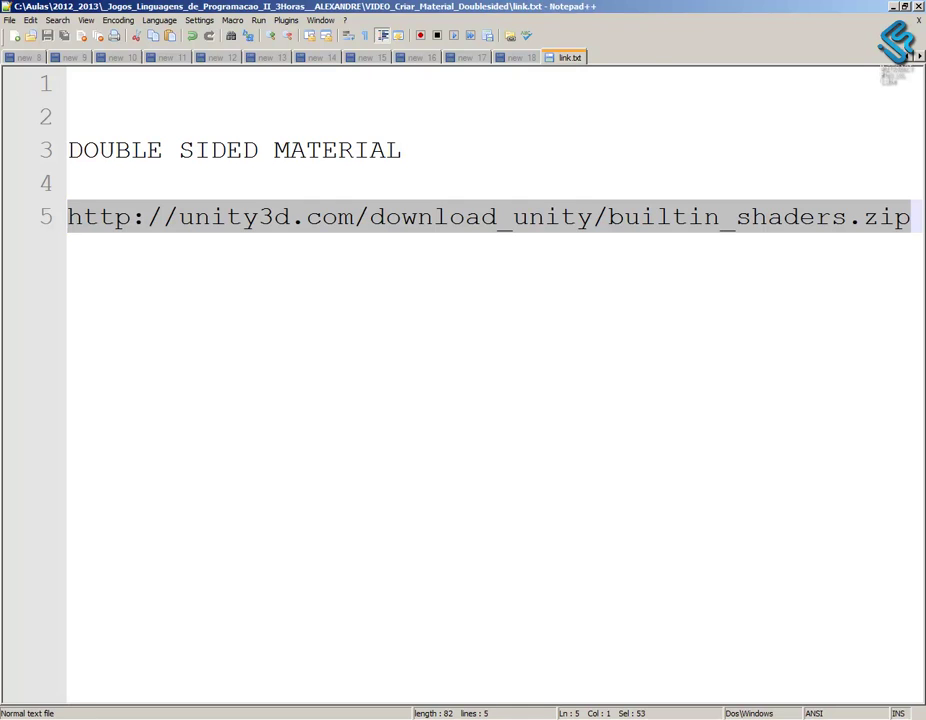
key(alt+Tab)
click(350, 91)
- Extract Normal-Diffuse.shader from the archive's DefaultResources folder into the Double_Sided folder
double_click(350, 91)
double_click(381, 267)
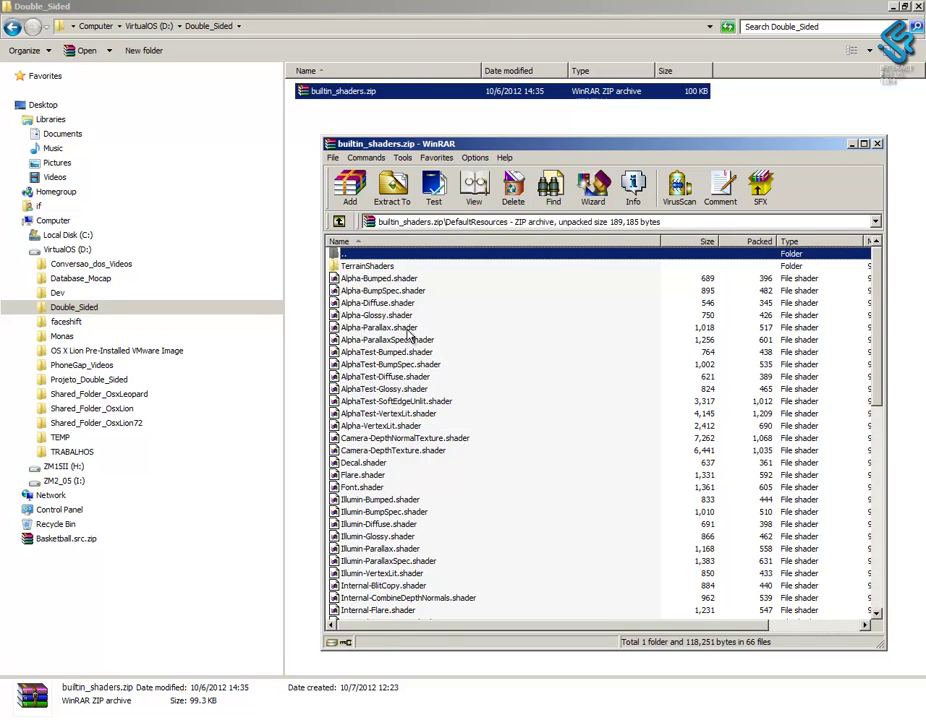
click(378, 498)
scroll(444, 508, down, 4)
scroll(447, 505, down, 2)
click(384, 512)
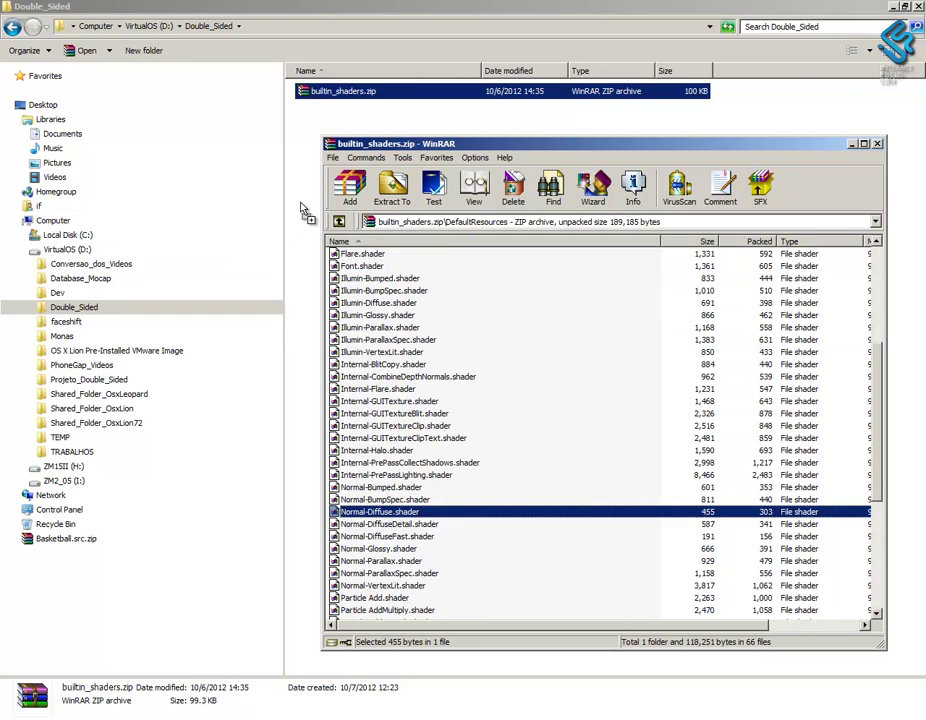
drag(303, 213, 316, 209)
click(405, 177)
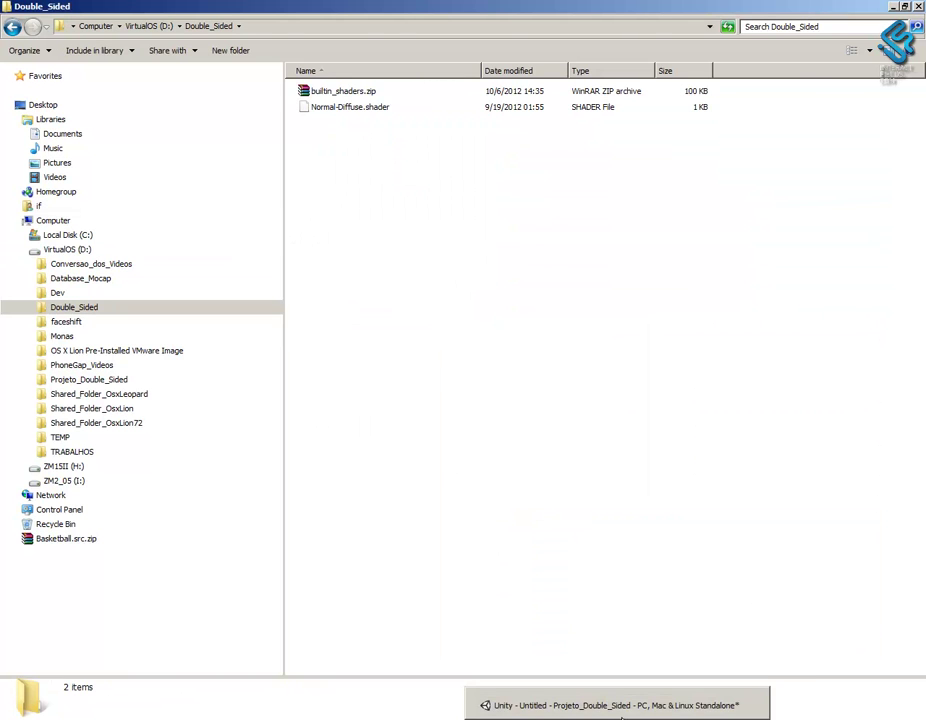
click(378, 107)
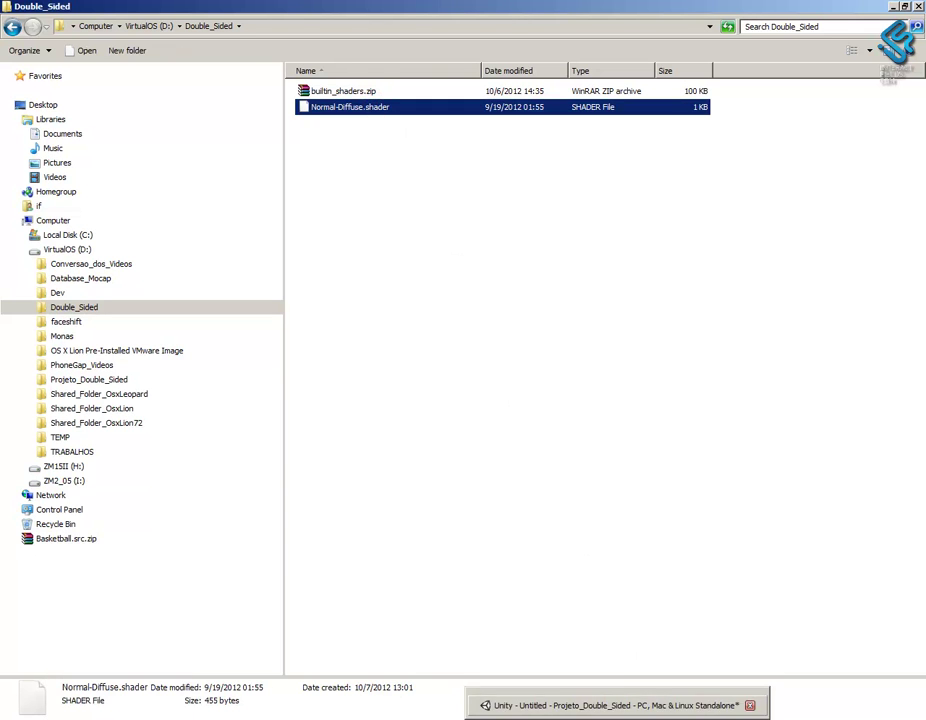
- Create a new folder named Shaders in Unity's Assets
click(597, 688)
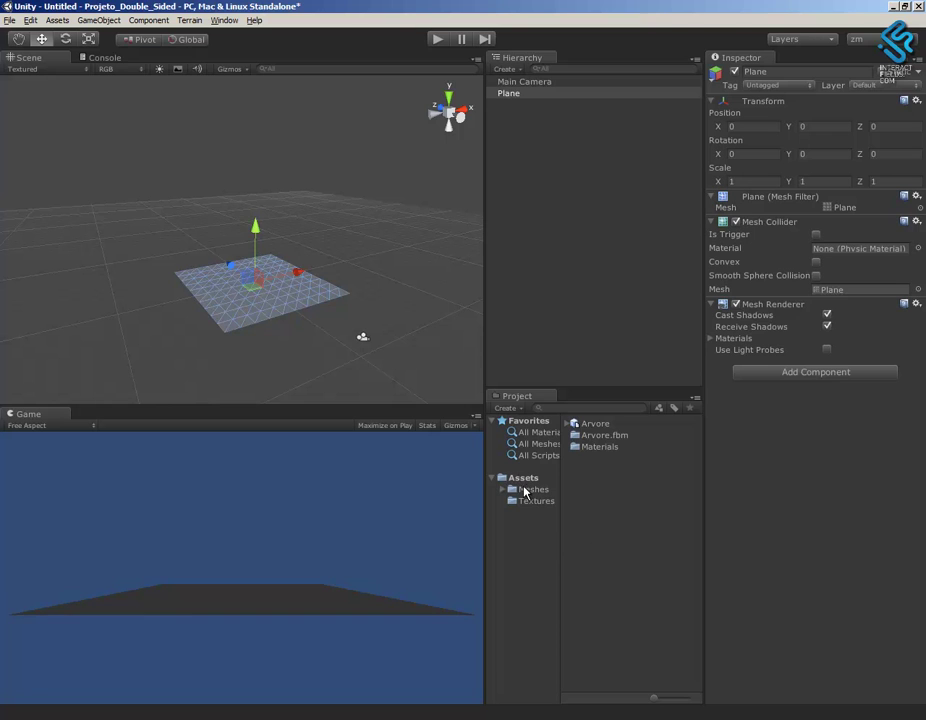
click(522, 479)
right_click(533, 483)
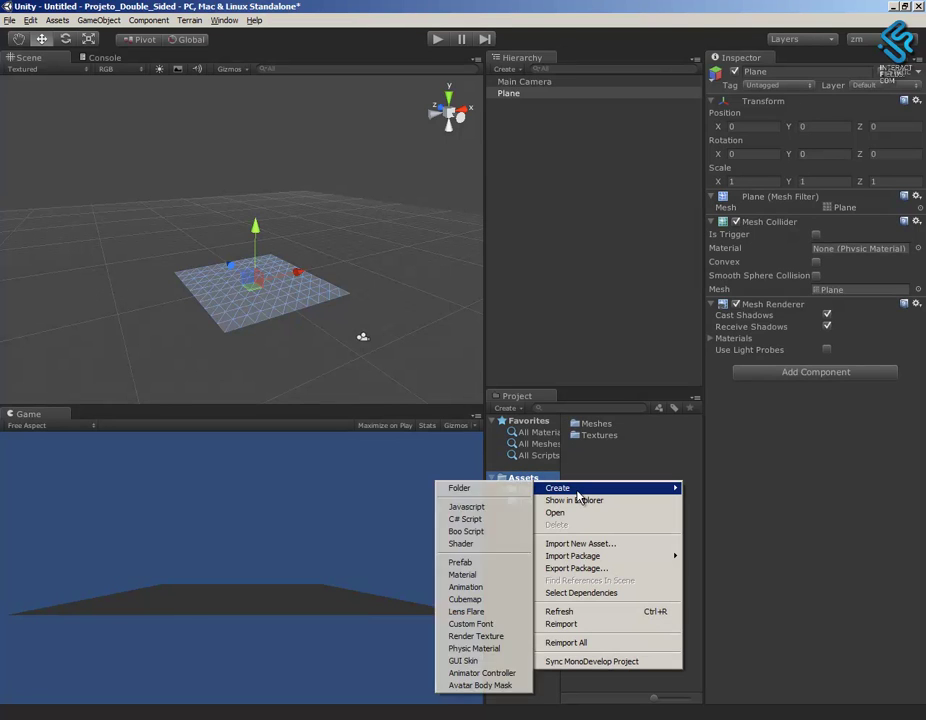
click(491, 488)
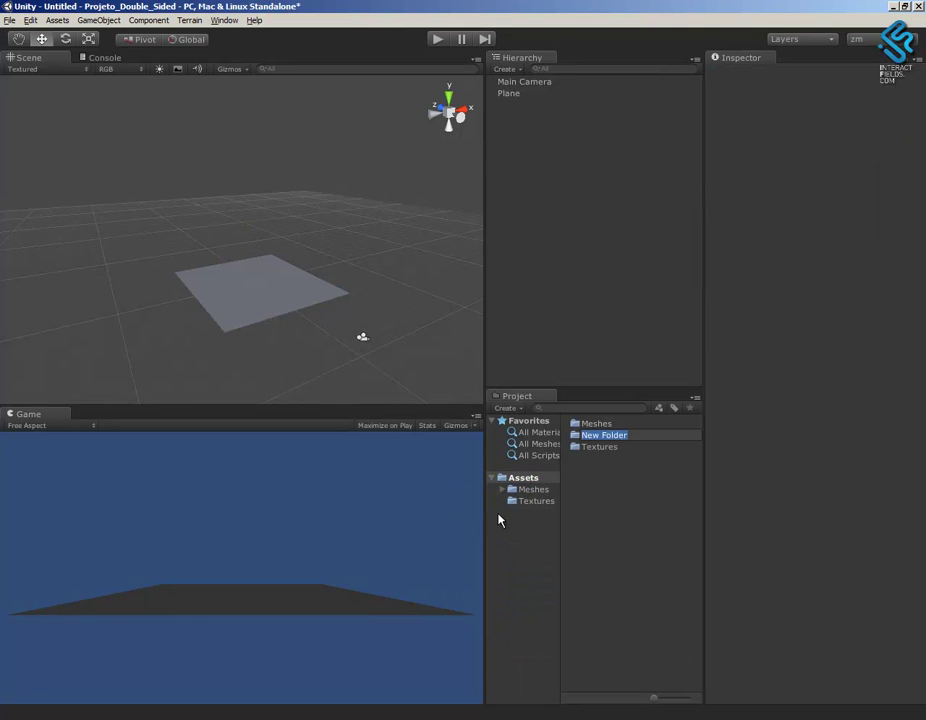
text(s)
key(Caps_Lock)
text(DERSS)
key(Caps_Lock)
text(ers)
key(Return)
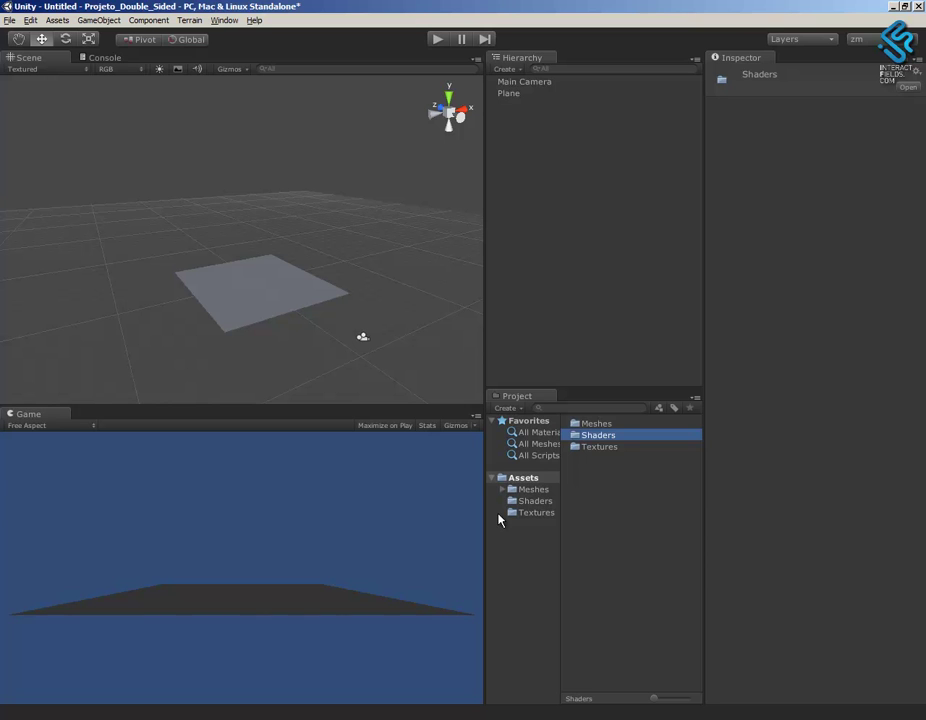
- Reveal the Shaders folder in Windows Explorer and open it
right_click(609, 437)
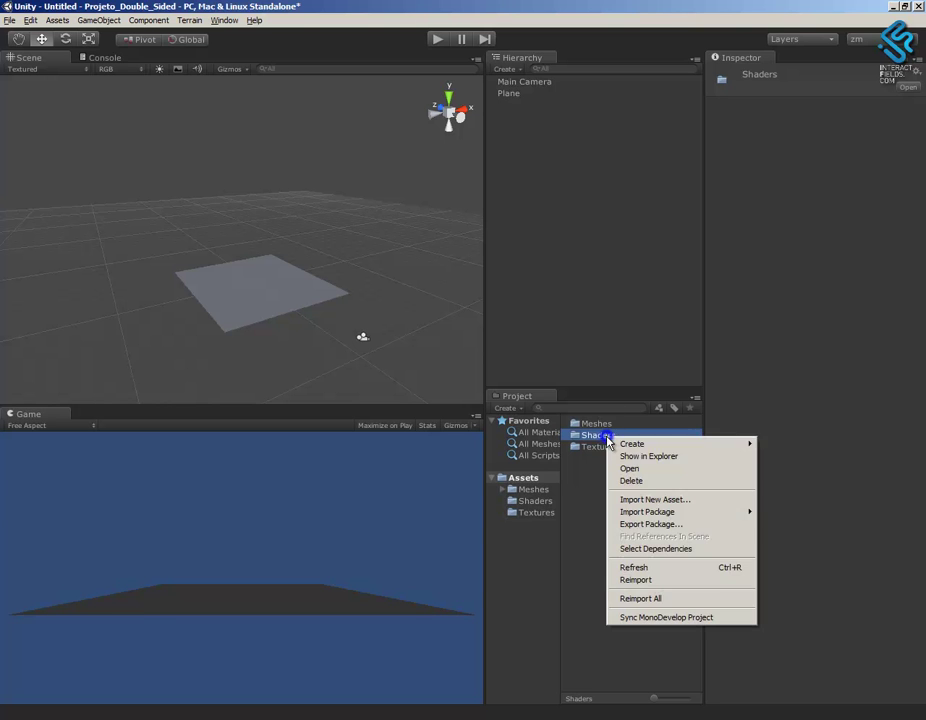
click(657, 456)
double_click(328, 106)
- Open Normal-Diffuse.shader in Notepad++ and look through its code
click(347, 97)
right_click(345, 96)
click(309, 116)
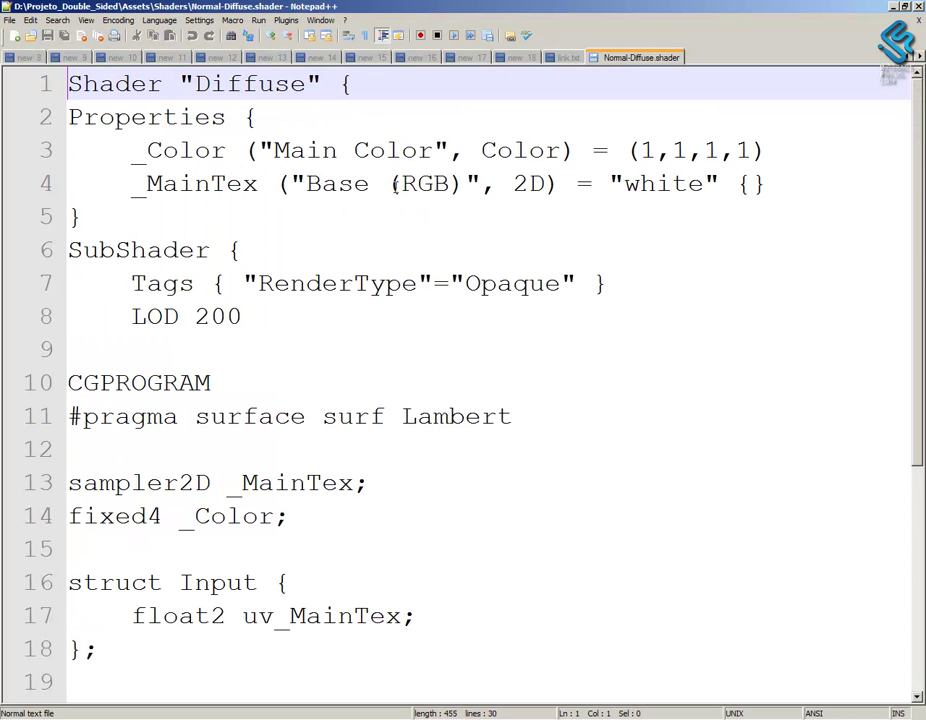
click(432, 183)
ctrl+scroll(432, 183, down, 3)
ctrl+scroll(432, 180, down, 2)
ctrl+scroll(431, 177, down, 1)
ctrl+scroll(431, 176, down, 1)
ctrl+scroll(431, 176, down, 1)
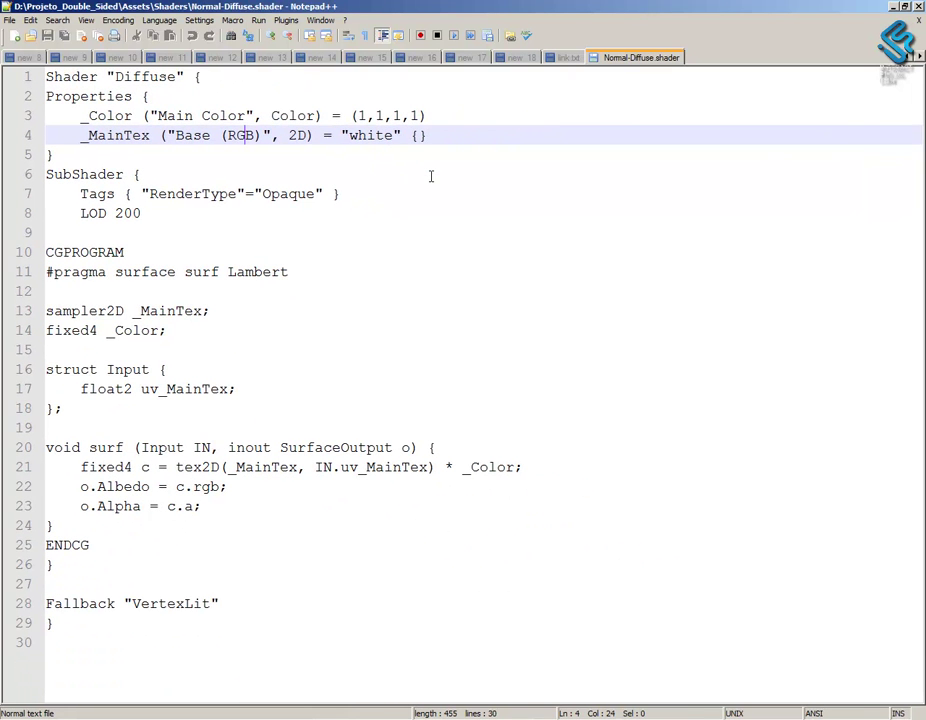
triple_click(405, 327)
- Rename the shader on line 1 to DoubleSided_IF/Diffuse
click(113, 76)
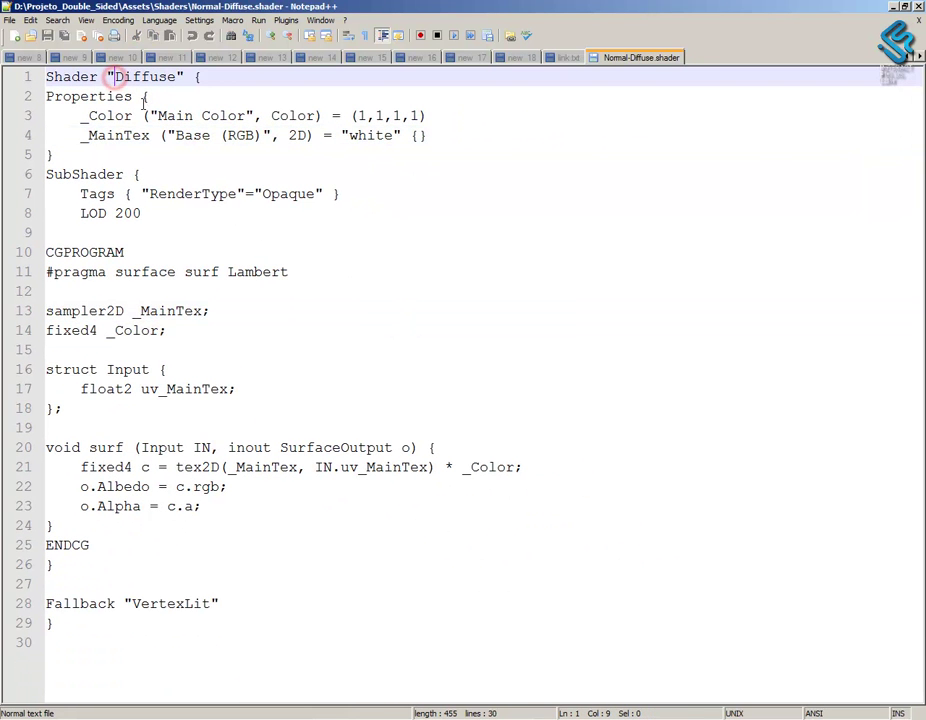
text(D)
key(Caps_Lock)
text(oubleS)
key(Caps_Lock)
text(ided)
text(_)
key(Caps_Lock)
text(IF/)
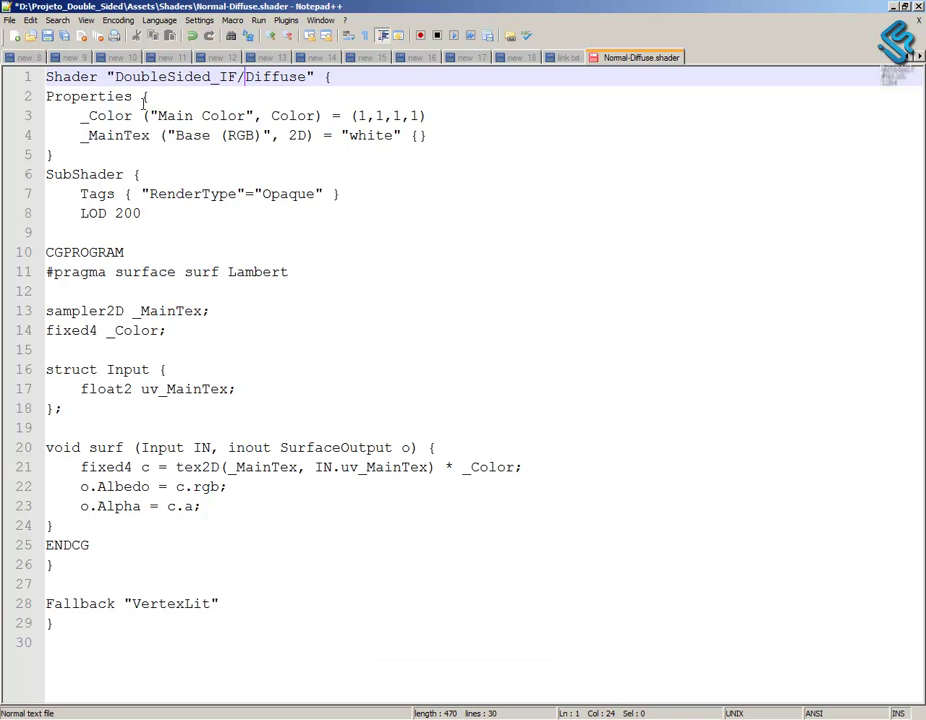
double_click(268, 76)
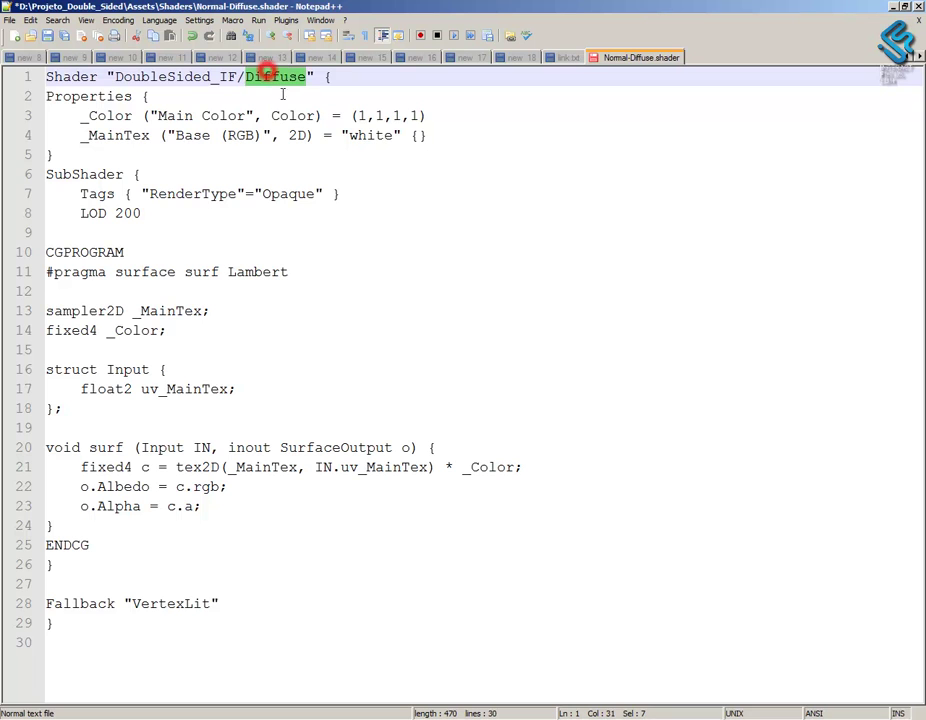
- Add a Cull Off line after LOD 200 and return to Unity
click(140, 214)
key(Return)
key(Caps_Lock)
text(ull)
key(Caps_Lock)
text(O)
key(Caps_Lock)
text(ff)
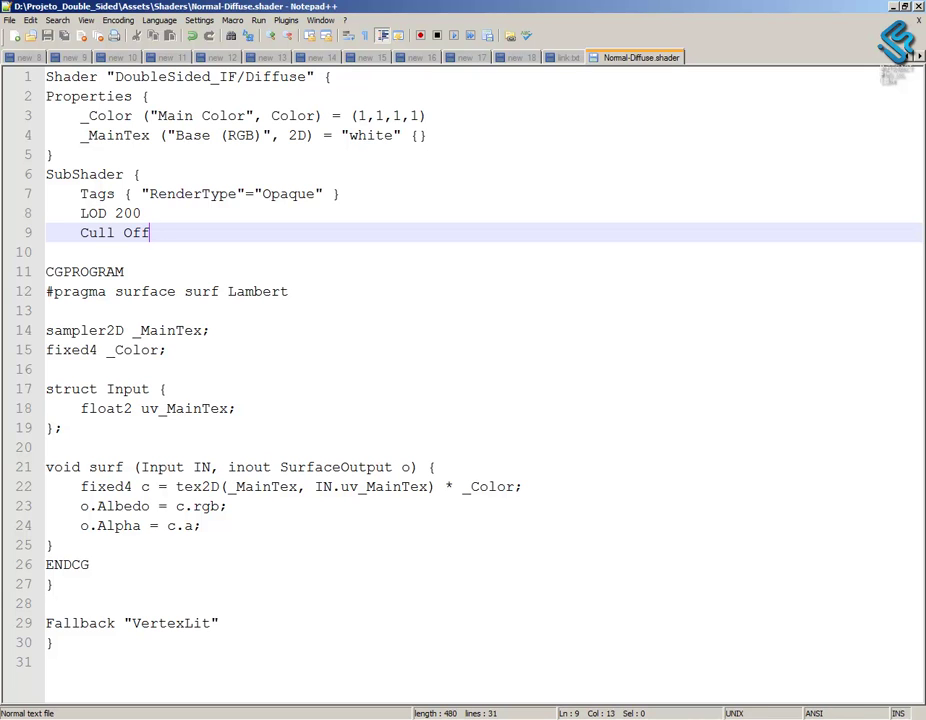
key(alt+Tab)
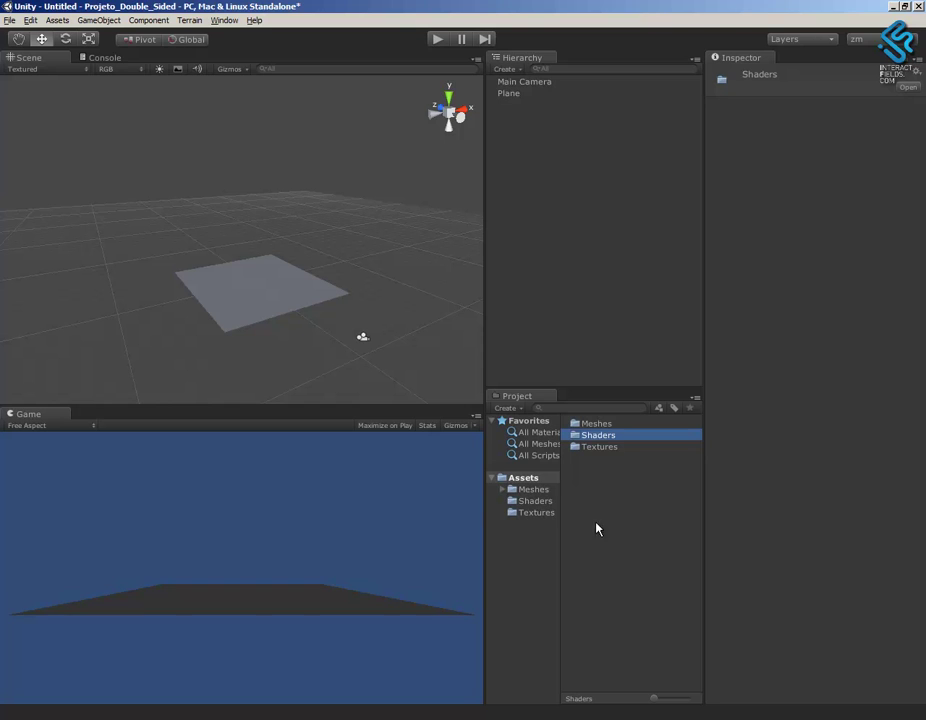
- Create a new folder named Materials in Assets
click(524, 500)
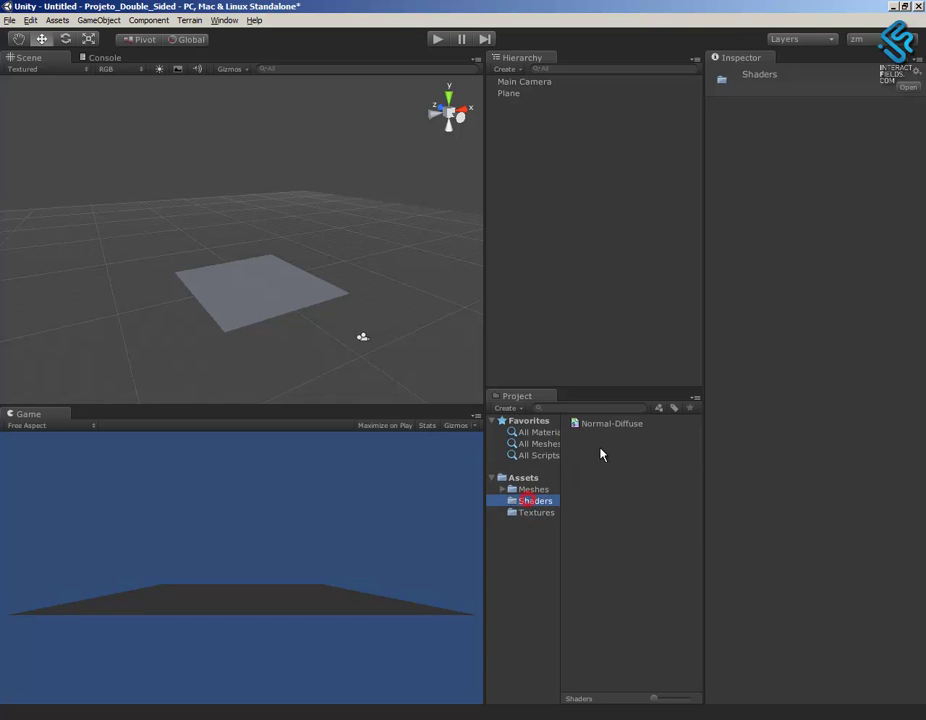
click(522, 478)
right_click(597, 541)
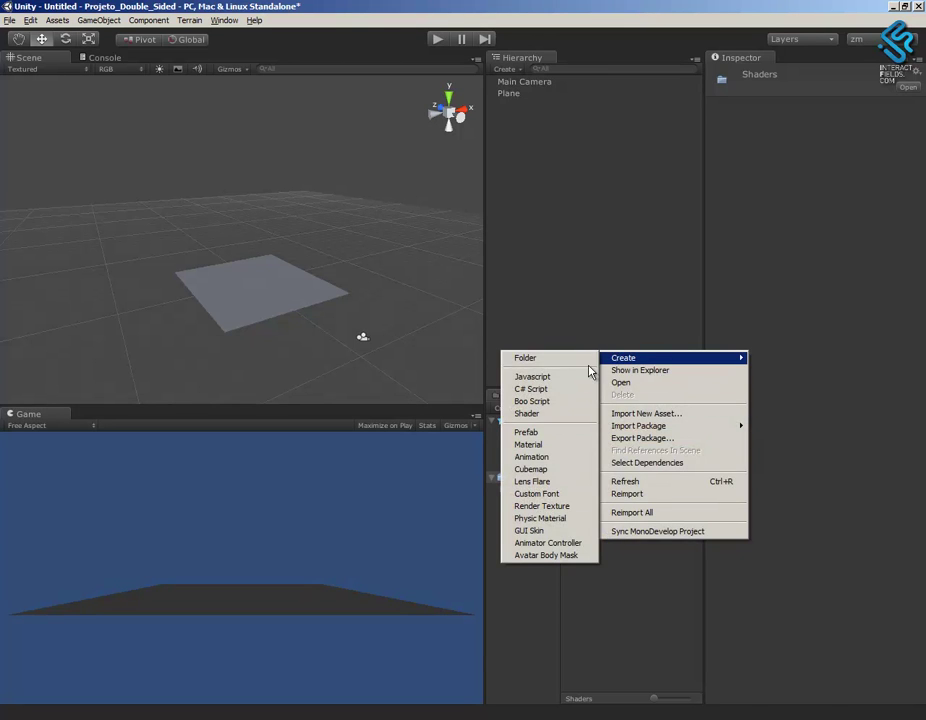
click(556, 358)
key(Caps_Lock)
text(Material)
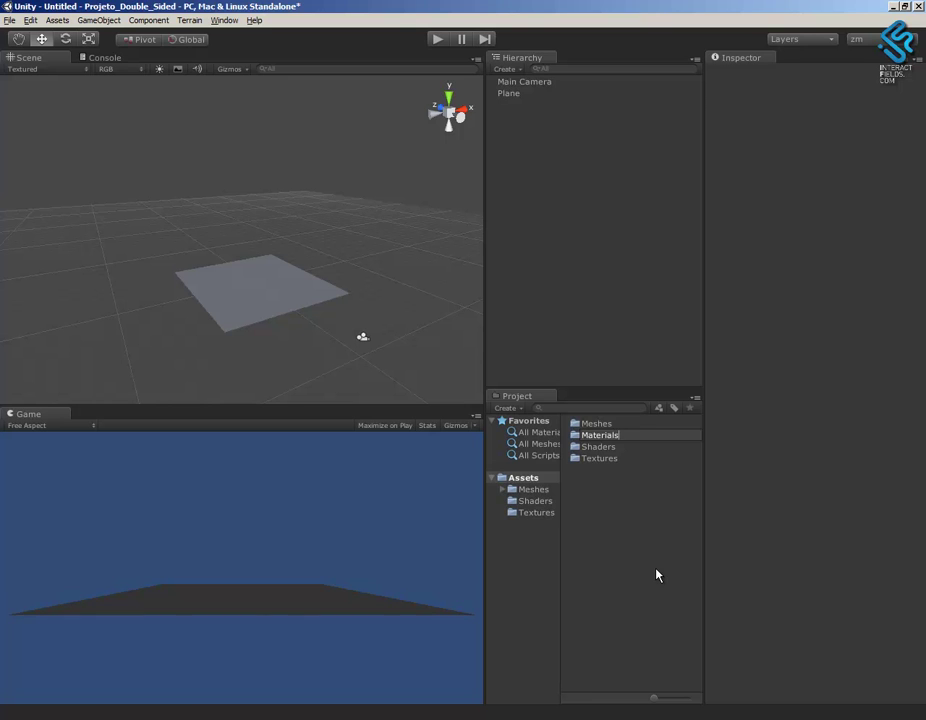
text(s)
key(Return)
- Create a new material named matDefault inside Materials
click(508, 408)
click(541, 512)
text(matDefault)
key(Return)
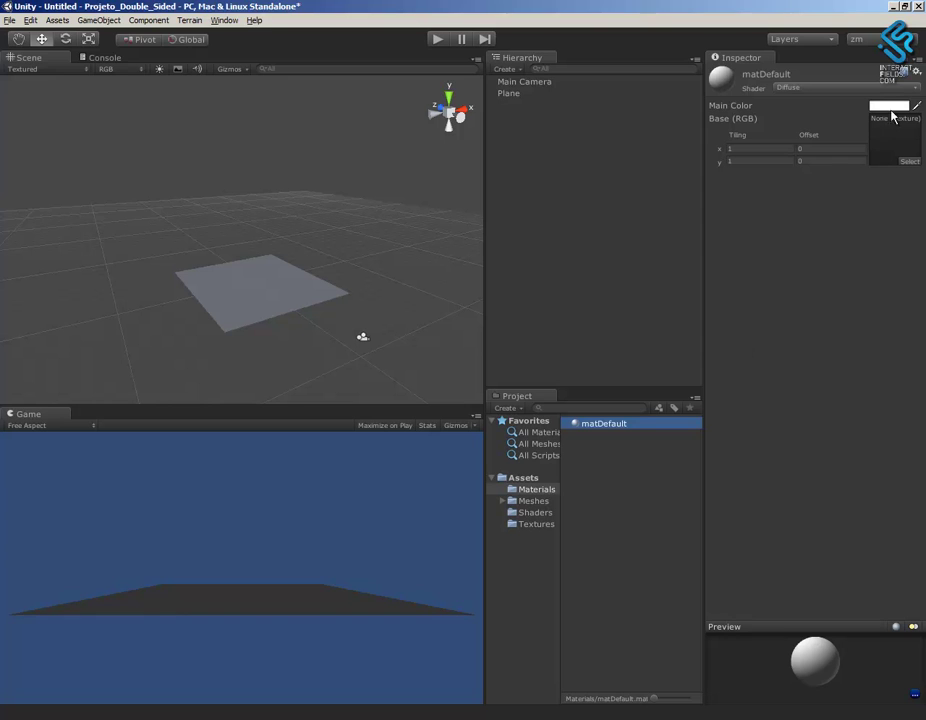
- Set matDefault's Main Color to red and apply it to the plane
click(890, 106)
click(93, 68)
click(135, 7)
drag(585, 425, 304, 300)
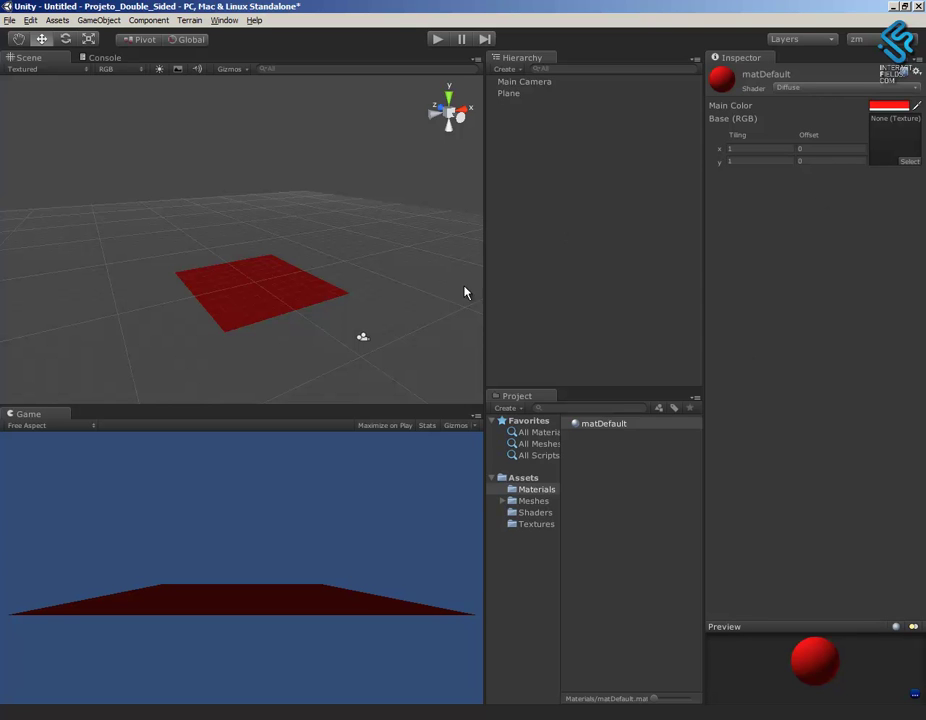
mouse_move(437, 295)
alt+mouse_down()
mouse_move(316, 139)
mouse_move(329, 302)
mouse_move(310, 321)
alt+mouse_up()
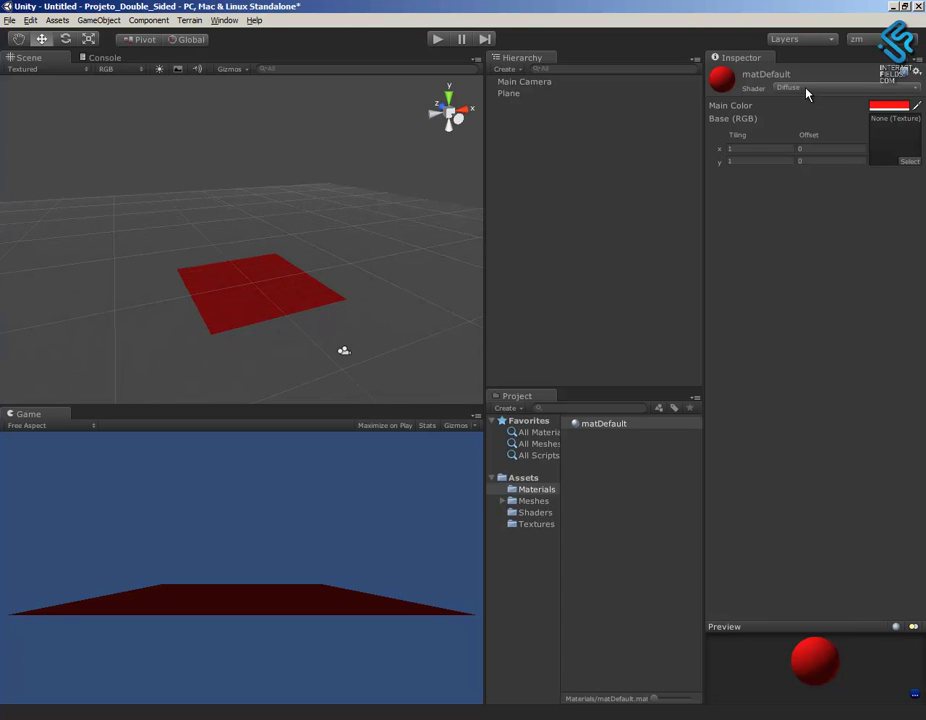
- Switch matDefault's shader to DoubleSided_IF/Diffuse and orbit around the plane
click(856, 94)
mouse_move(814, 211)
click(745, 211)
mouse_move(271, 322)
alt+mouse_down()
mouse_move(305, 145)
mouse_move(293, 327)
mouse_move(289, 222)
mouse_move(300, 155)
mouse_move(283, 351)
alt+mouse_up()
alt+drag(310, 300, 256, 283)
- Add a directional light and raise it high above the plane
click(78, 21)
mouse_move(37, 47)
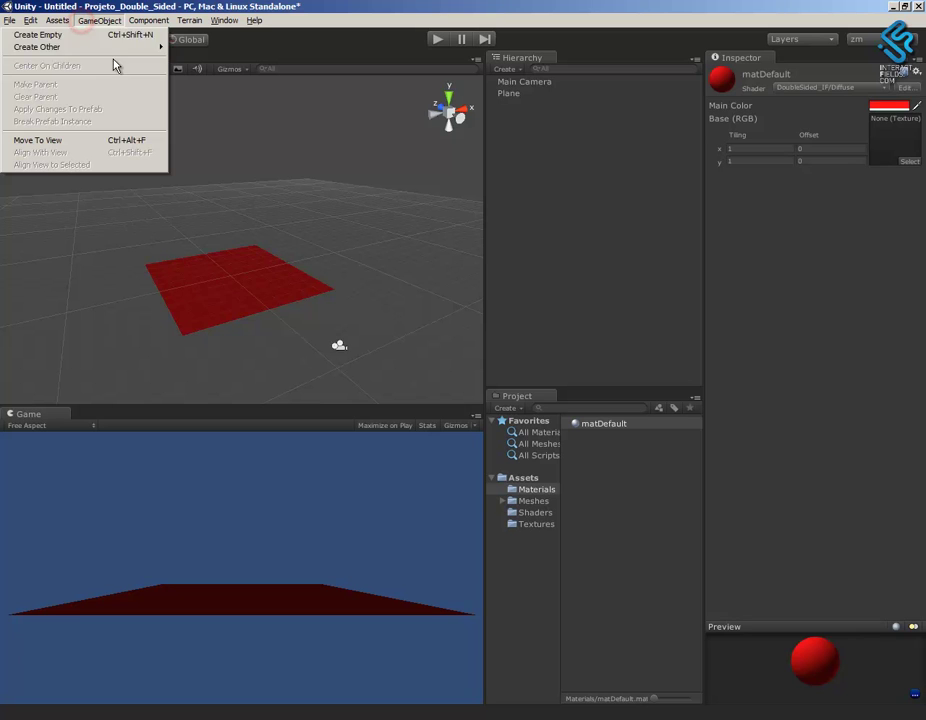
click(215, 115)
mouse_move(249, 207)
mouse_down()
mouse_move(264, 52)
mouse_move(264, 147)
mouse_up()
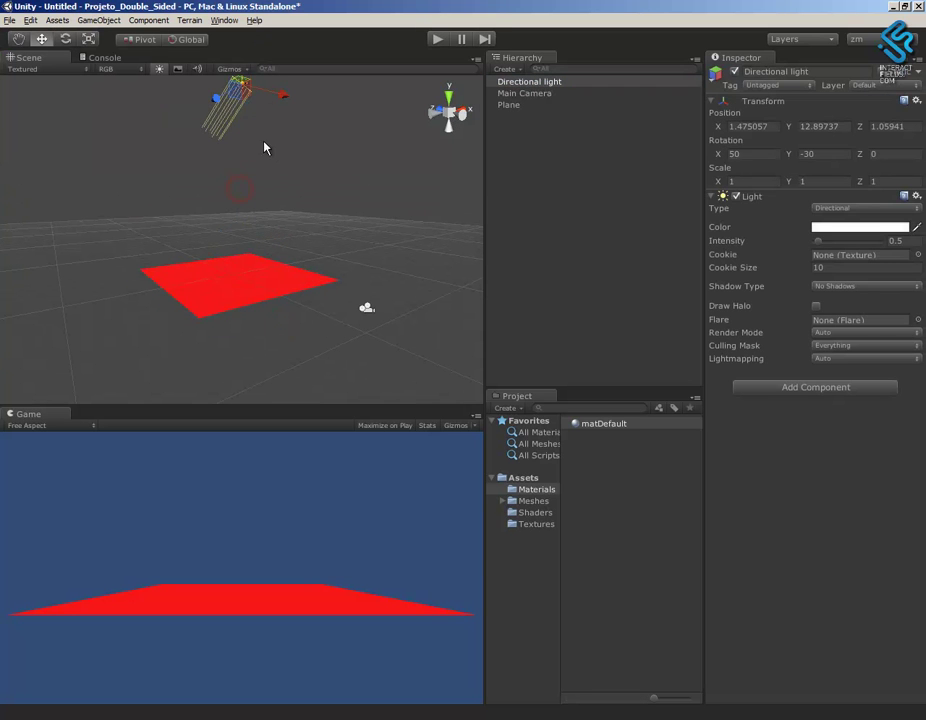
- Move the Main Camera higher and switch to the rotate tool to tilt it
click(366, 310)
mouse_move(378, 280)
mouse_down()
mouse_move(387, 198)
mouse_move(367, 167)
mouse_up()
key(e)
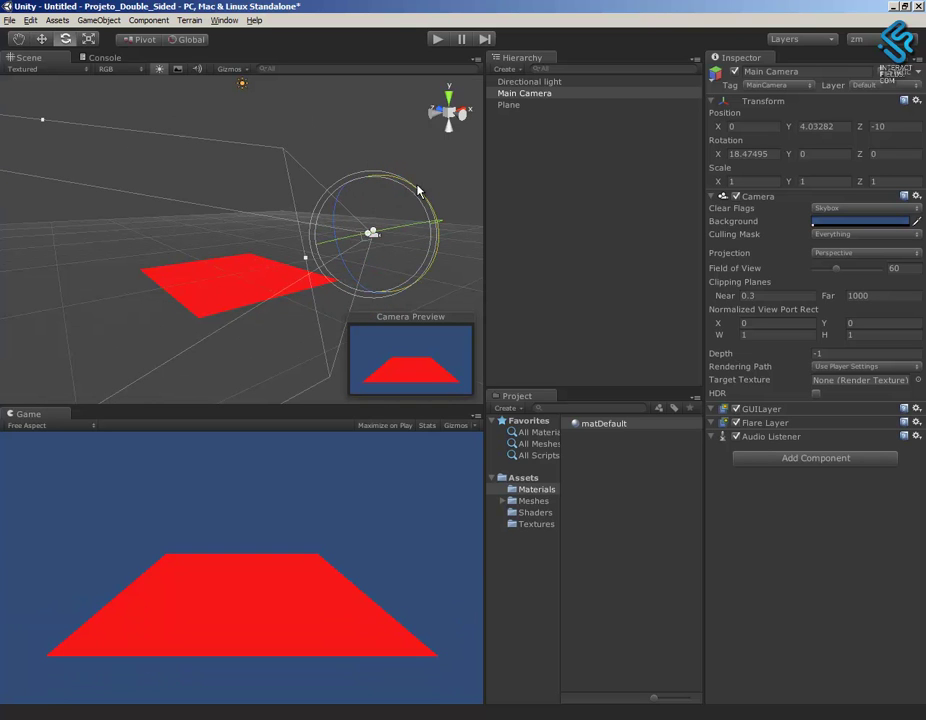
click(624, 497)
- Open the Shaders folder and highlight the DoubleSided_IF name on the shader's first line
click(538, 512)
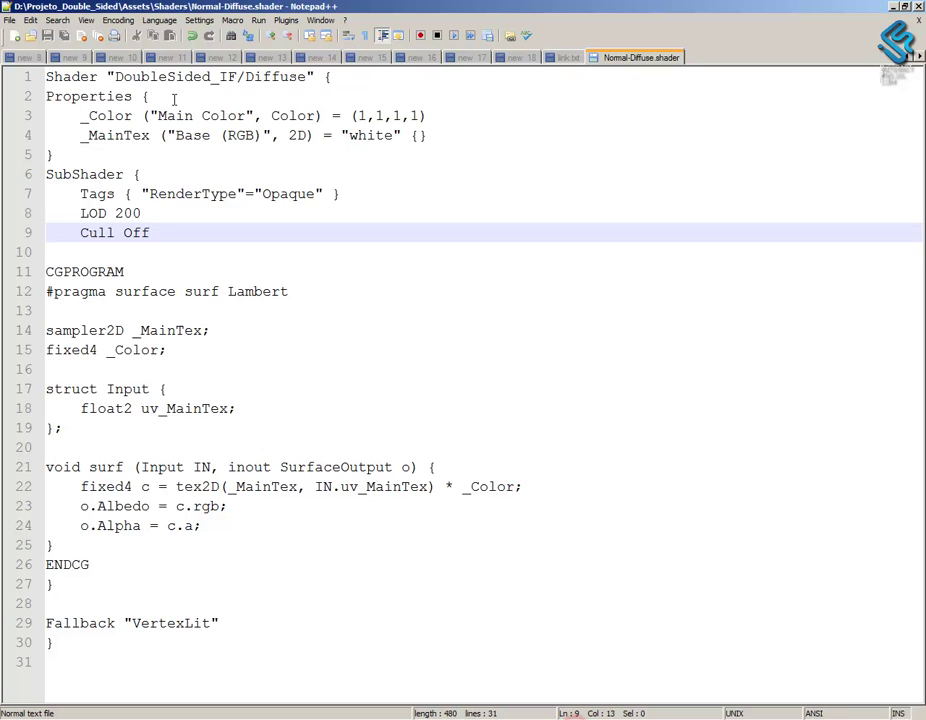
double_click(172, 78)
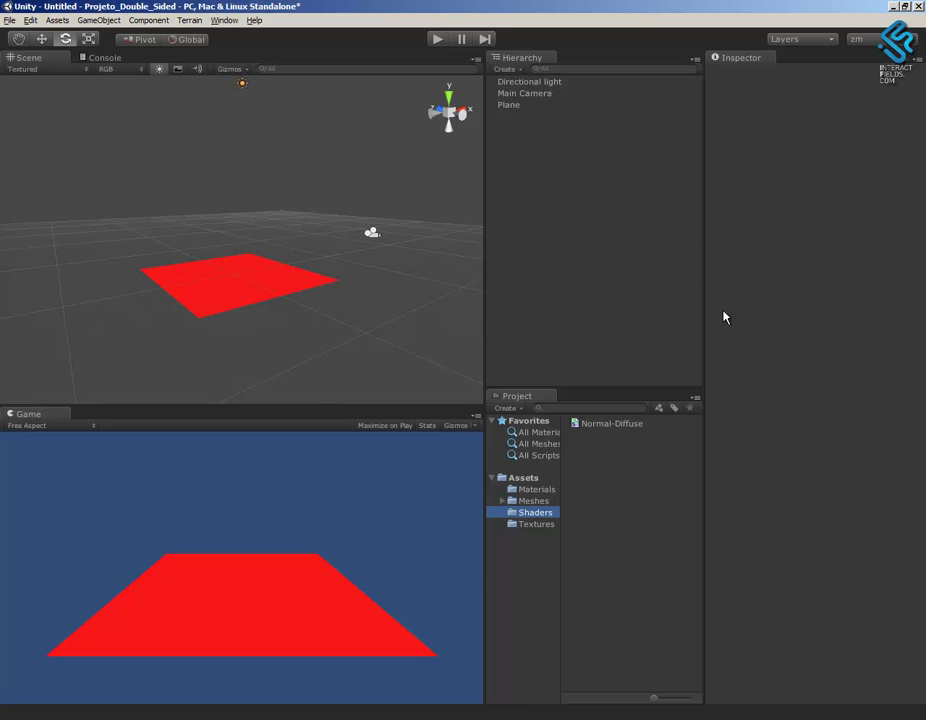
- Inspect matDefault, orbit around the plane, then open the empty Textures folder
click(549, 490)
click(619, 424)
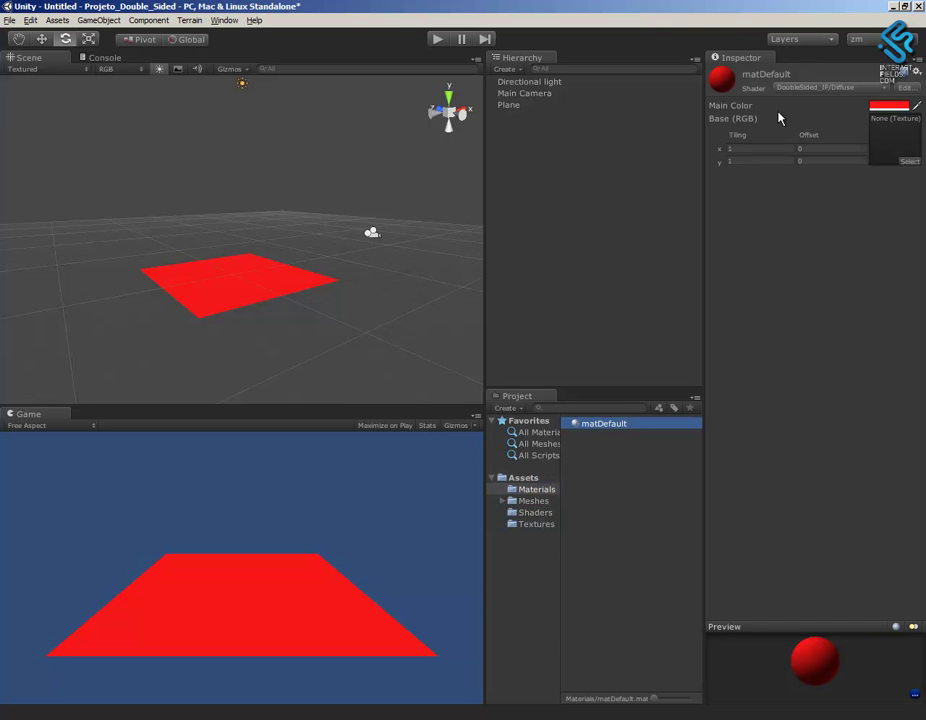
mouse_move(343, 345)
alt+mouse_down()
mouse_move(364, 324)
mouse_move(333, 337)
mouse_move(351, 347)
mouse_move(350, 369)
alt+mouse_up()
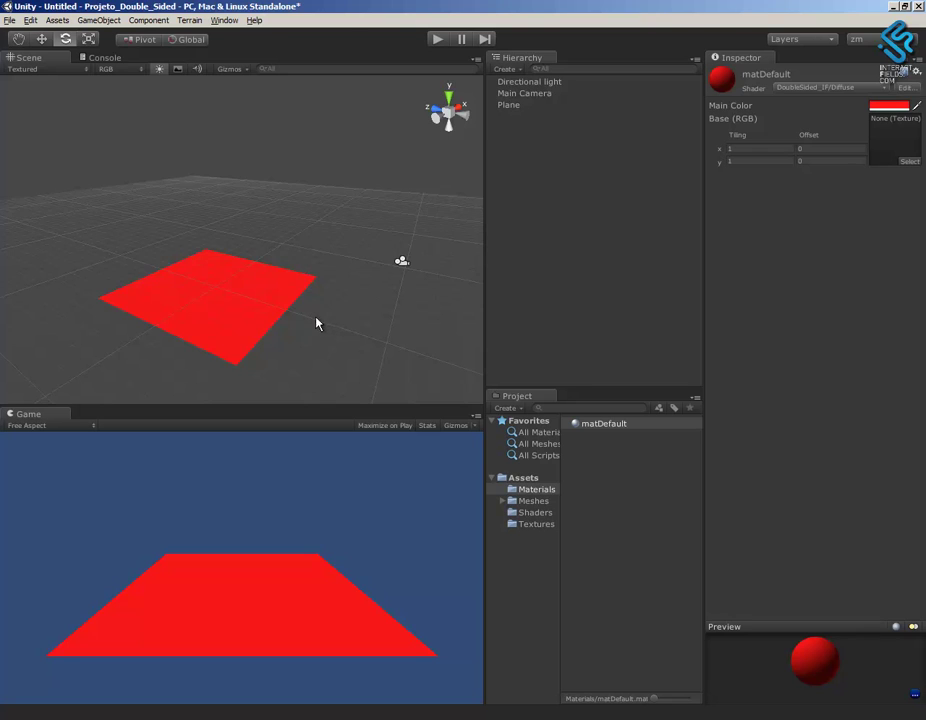
alt+drag(318, 320, 370, 316)
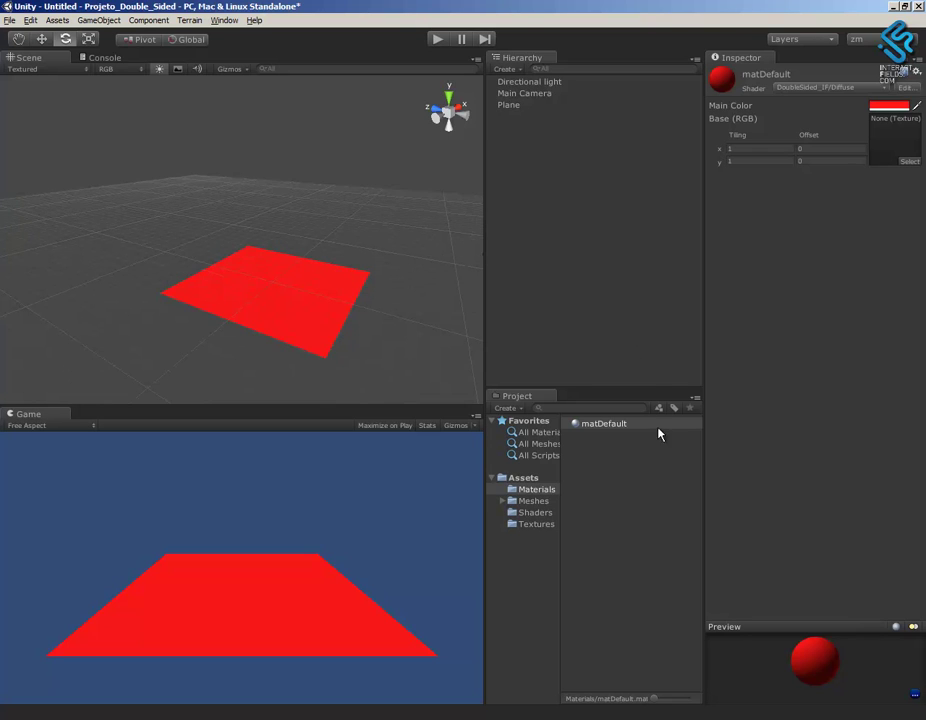
click(525, 479)
click(536, 524)
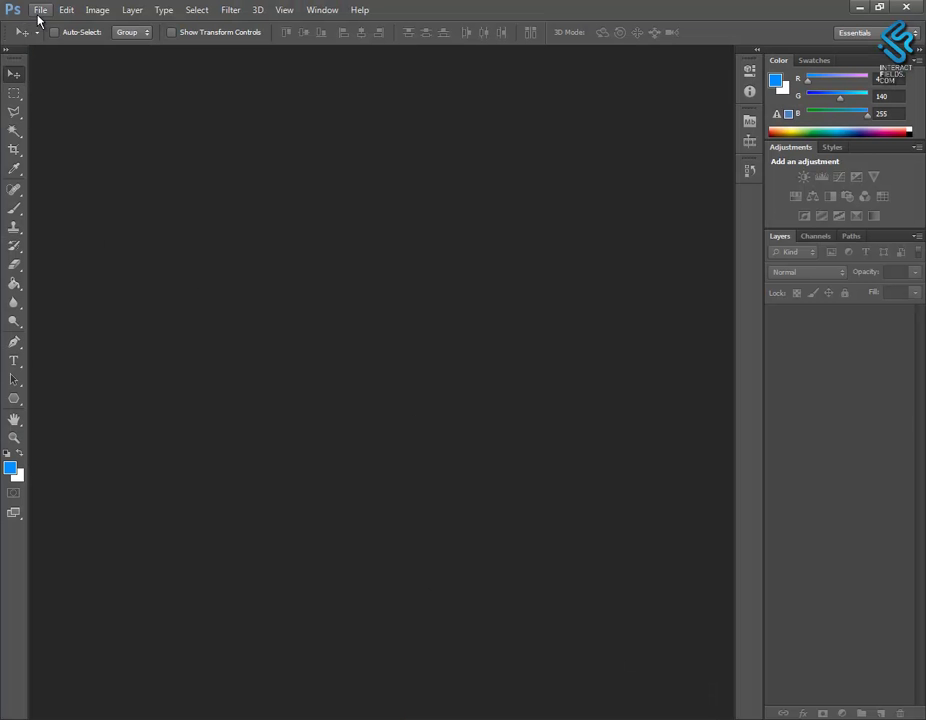
- Create a new 512×512 Photoshop canvas with a transparent background
click(40, 10)
click(55, 25)
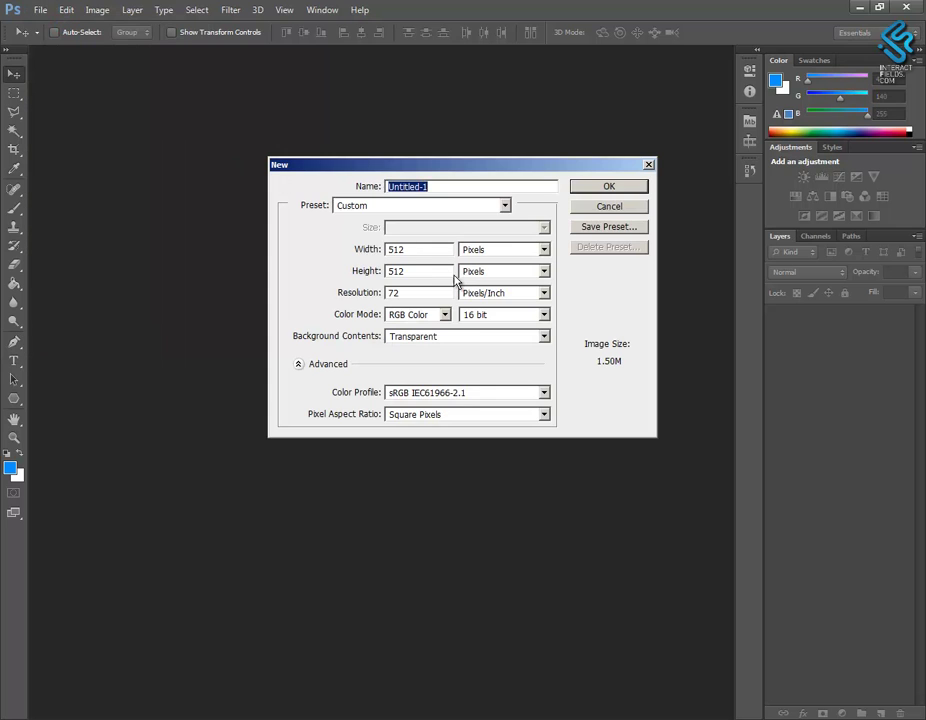
double_click(419, 249)
double_click(420, 270)
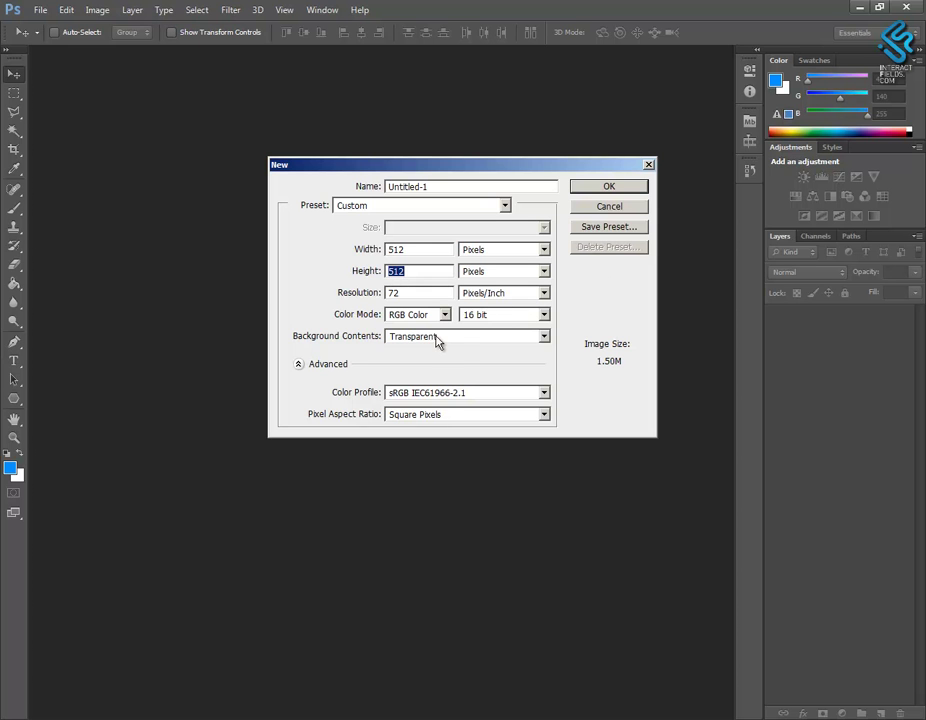
click(645, 188)
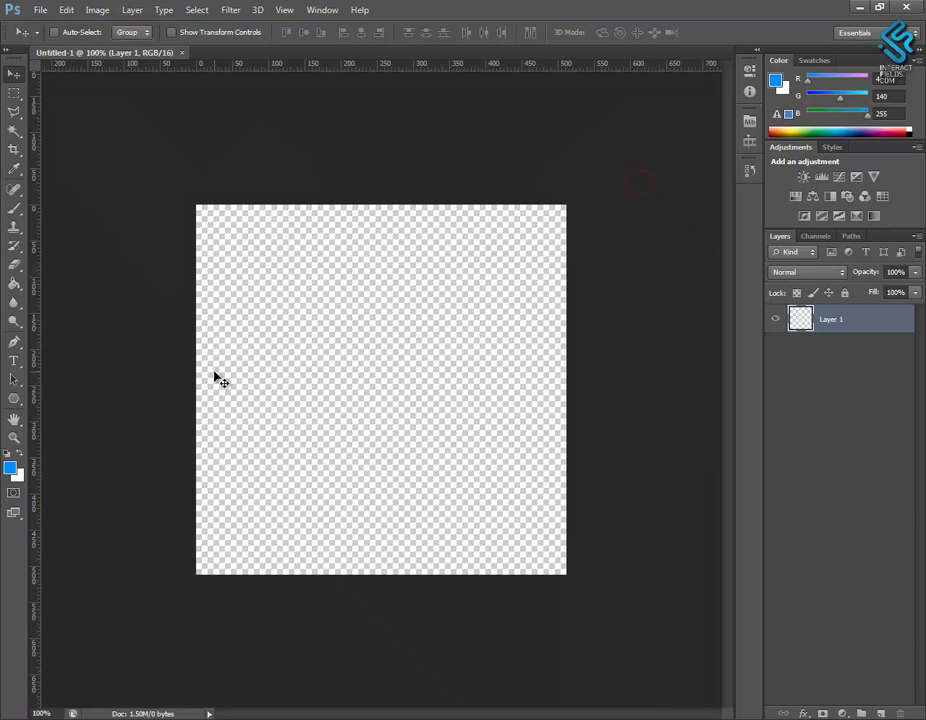
- Brush-paint a blue smiley face with a face outline, two eyes and a smiling mouth
click(14, 207)
mouse_move(383, 277)
mouse_down()
mouse_move(249, 465)
mouse_move(385, 268)
mouse_up()
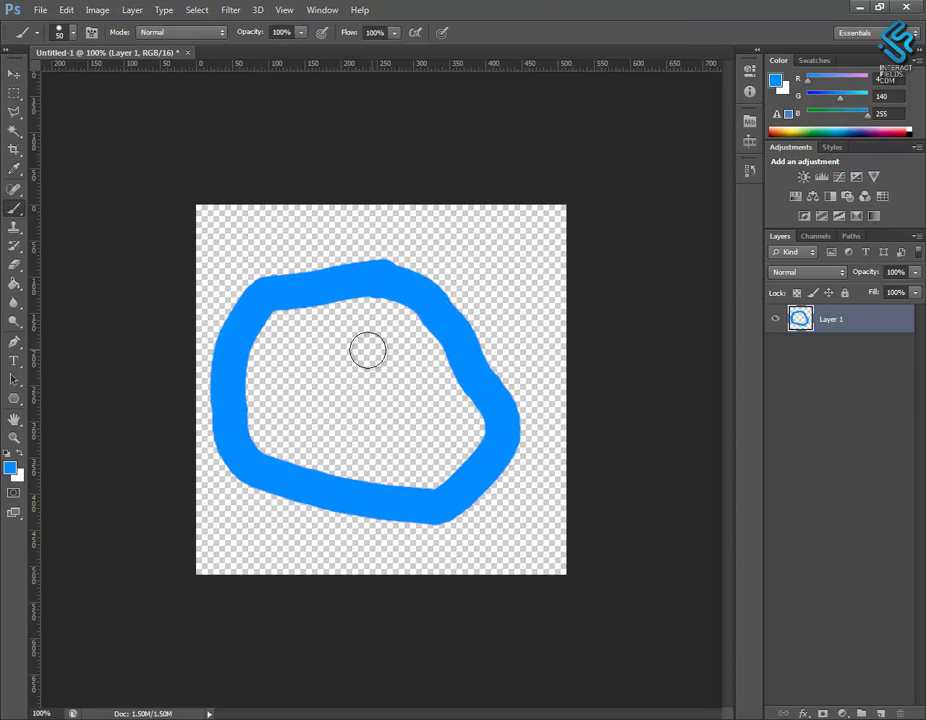
click(321, 331)
click(395, 344)
drag(295, 385, 455, 418)
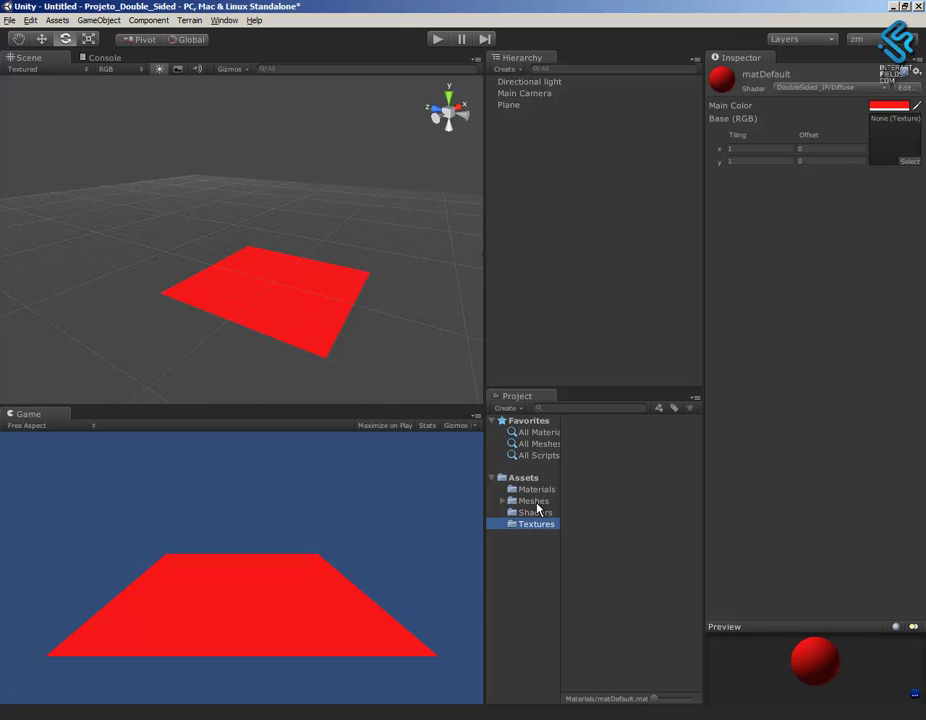
right_click(531, 529)
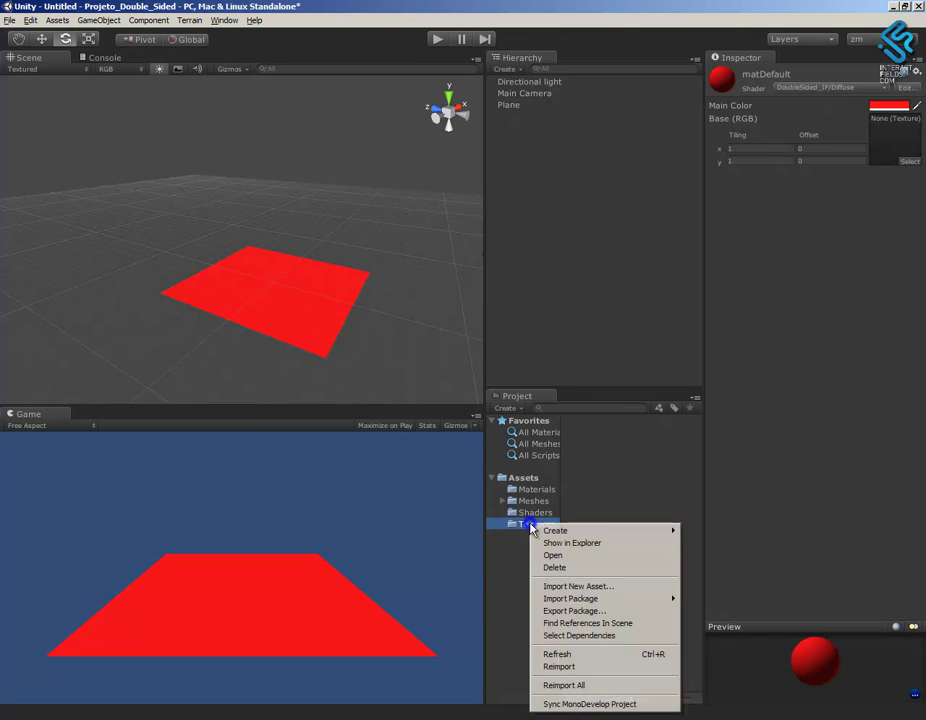
click(597, 544)
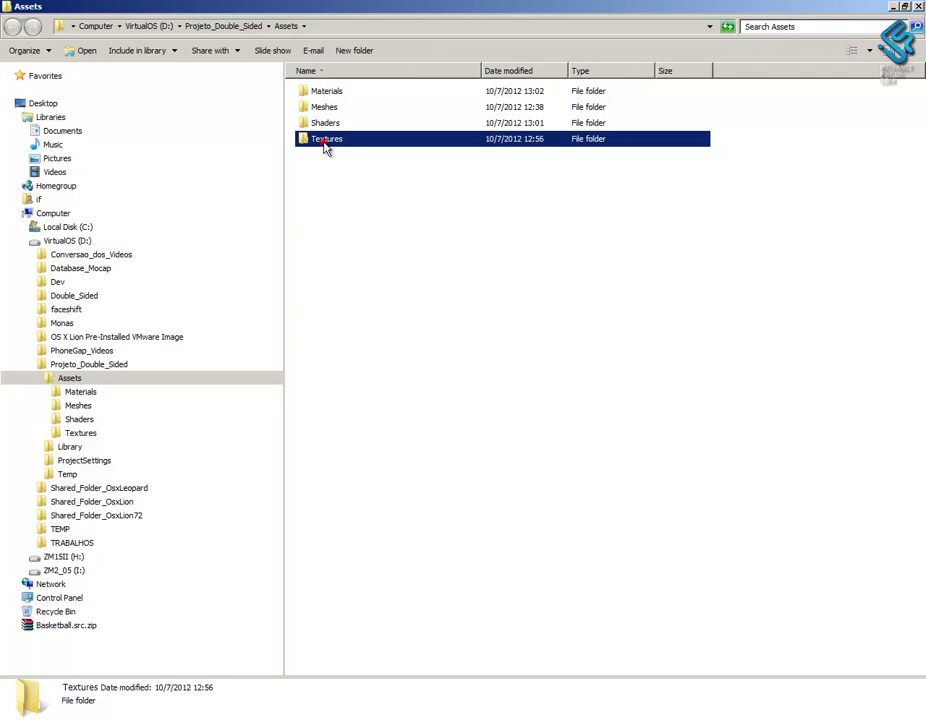
double_click(325, 146)
click(386, 27)
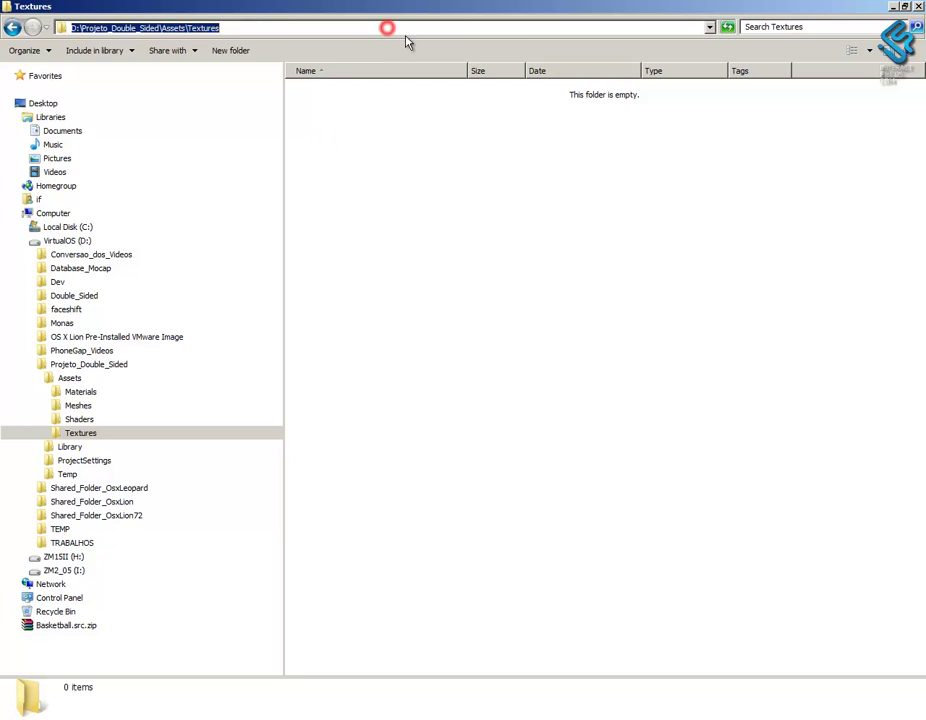
click(920, 6)
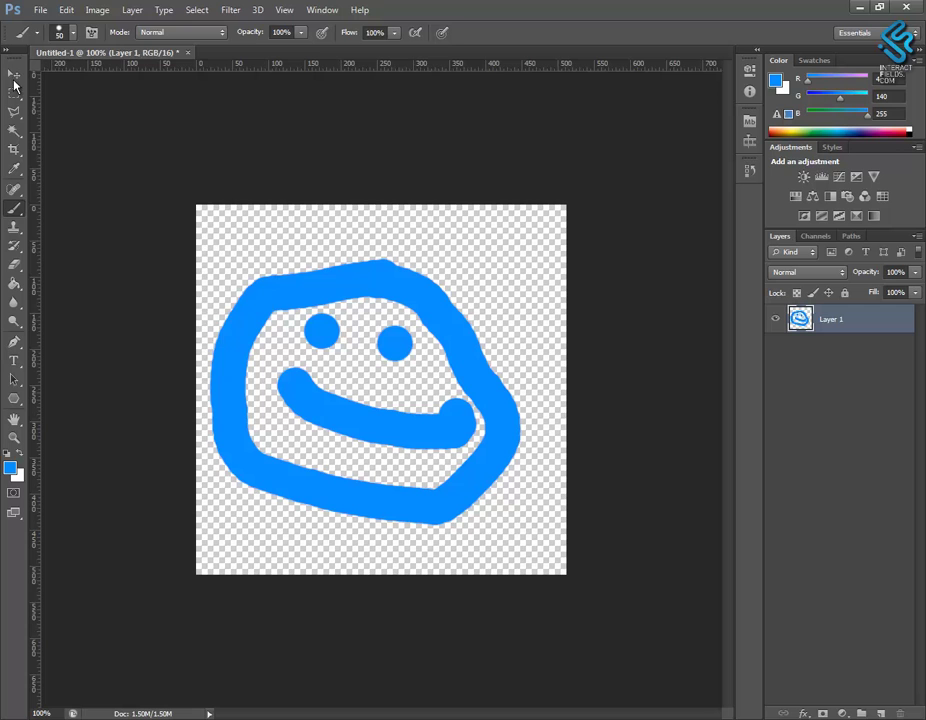
- Start a Save As into the pasted Textures folder path with PNG as the format
click(15, 78)
click(40, 10)
click(90, 170)
text(D:\Projeto_Double_Sided\Assets\Textures)
click(524, 521)
click(485, 640)
- Name the file texSmile and save it, accepting the PNG options
double_click(416, 501)
text(tex)
key(Caps_Lock)
text(S)
key(Caps_Lock)
text(mile)
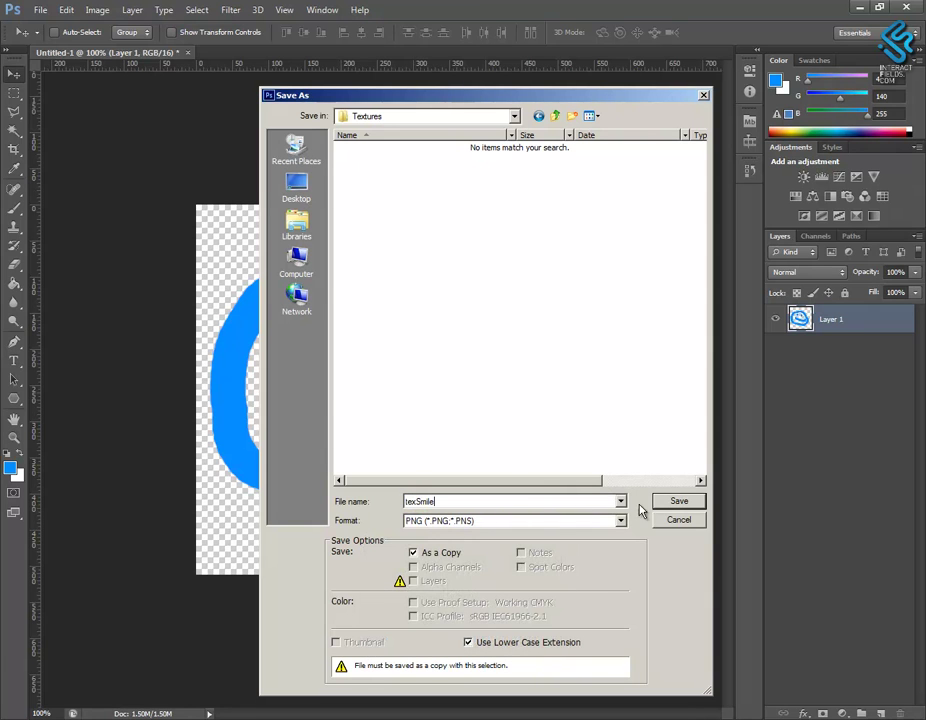
click(662, 503)
click(506, 222)
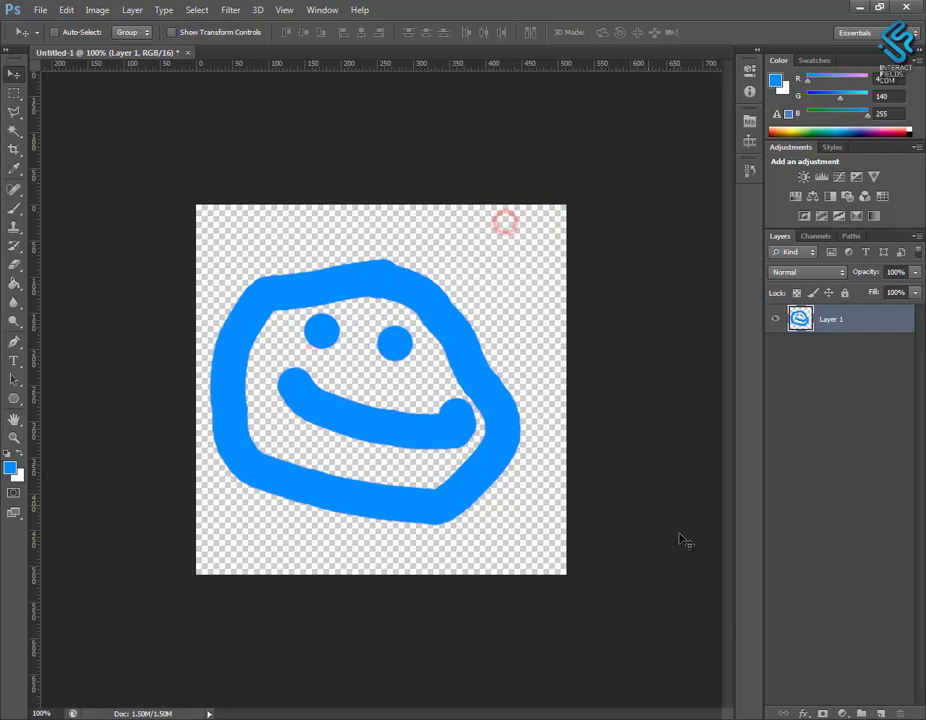
- Assign texSmile from the Textures folder to matDefault's base texture slot
click(651, 719)
click(535, 489)
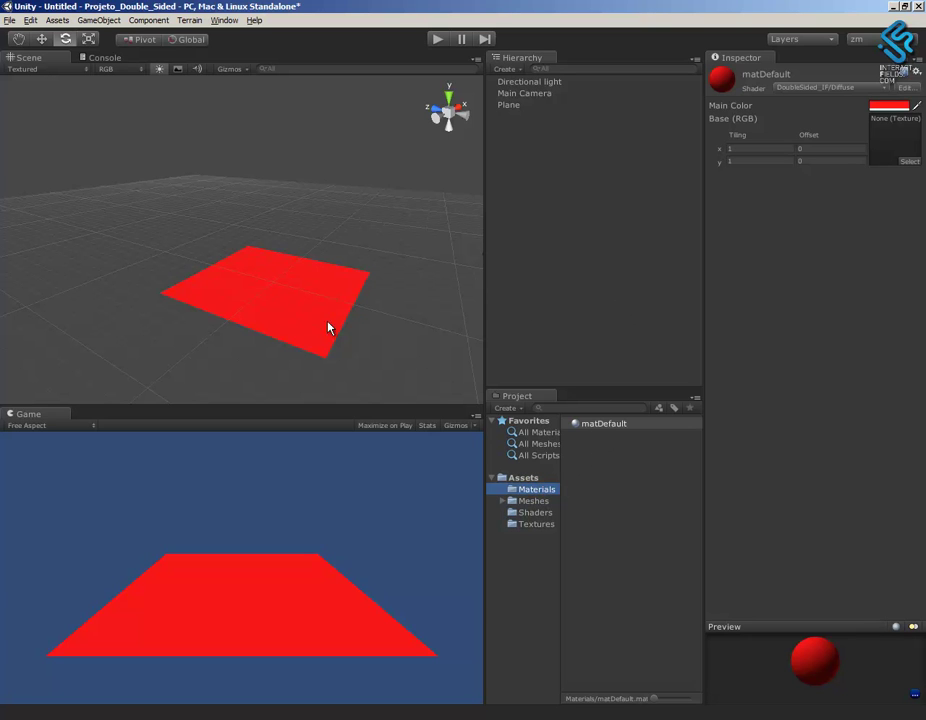
alt+drag(348, 353, 329, 333)
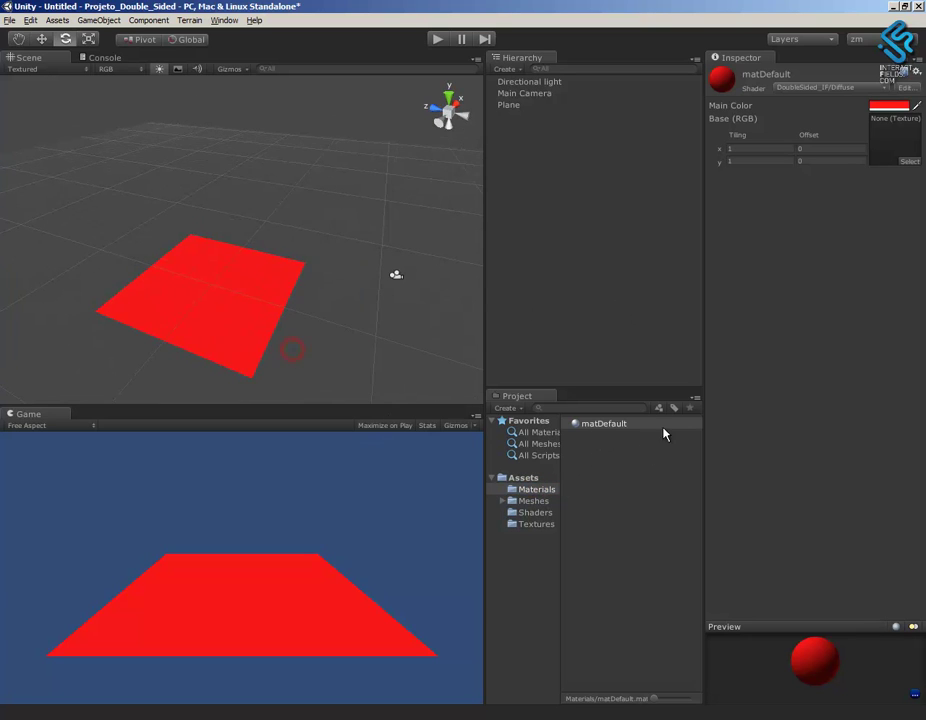
click(535, 524)
drag(598, 424, 900, 150)
alt+drag(318, 335, 425, 335)
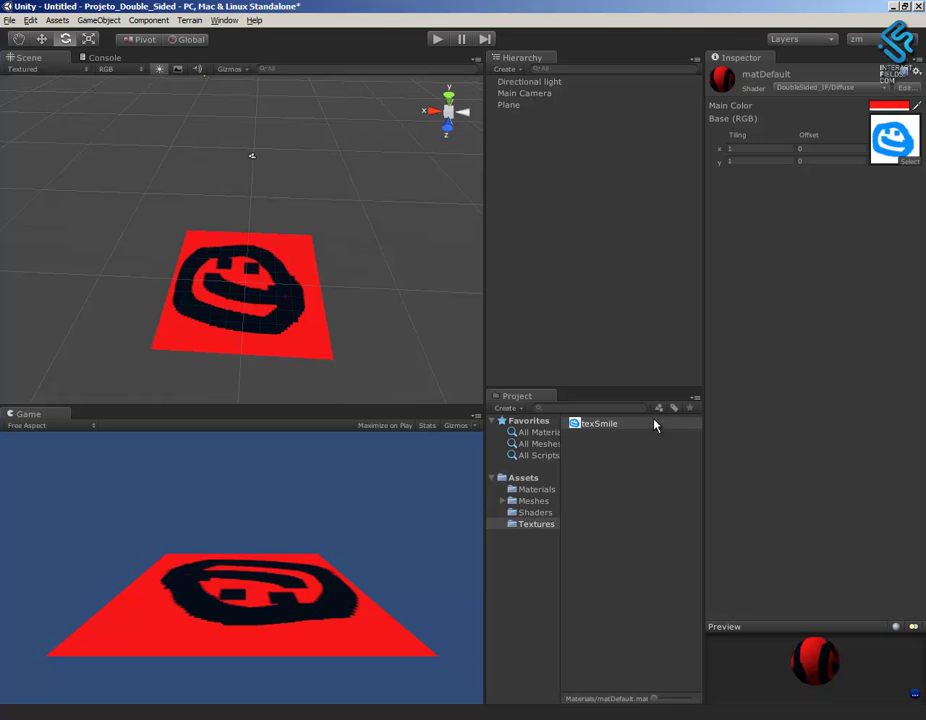
- Set matDefault's main colour to white
click(882, 107)
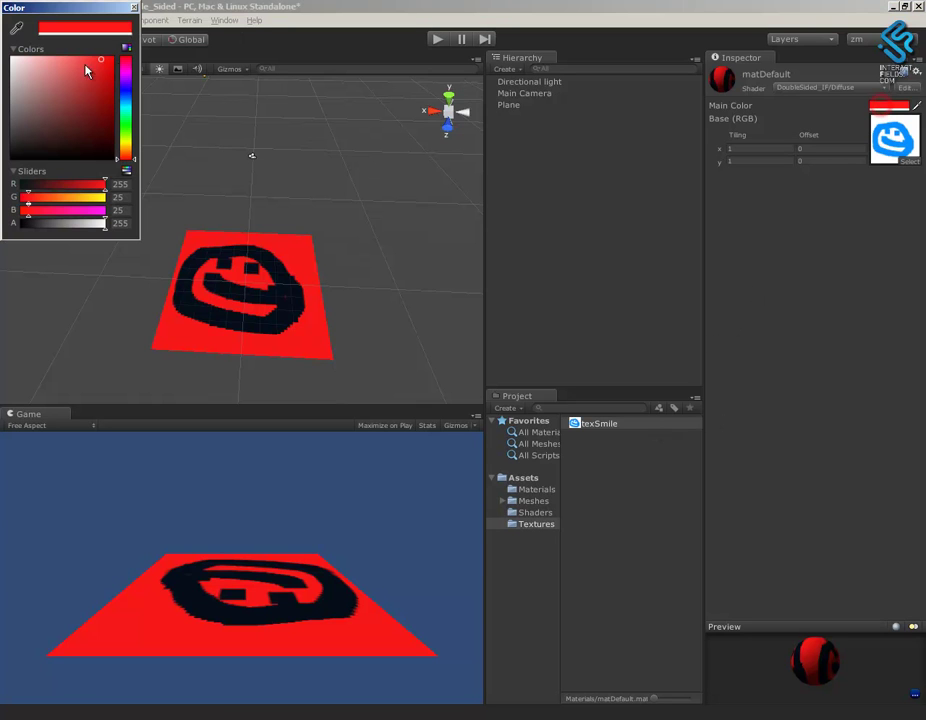
drag(40, 70, 12, 57)
click(135, 8)
alt+drag(395, 302, 380, 256)
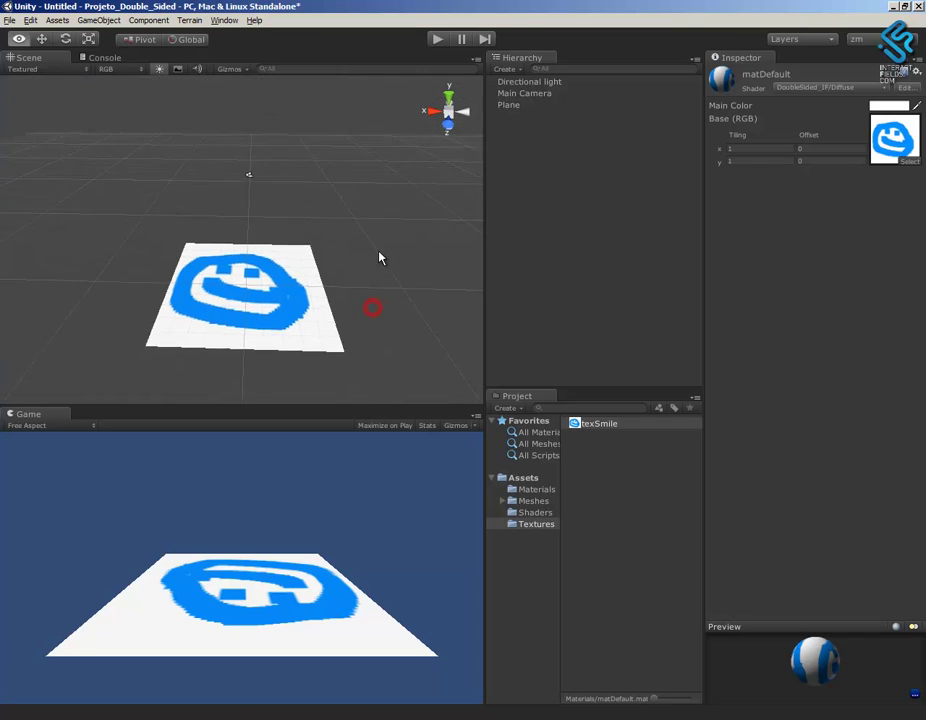
- Switch matDefault to the Transparent/Diffuse shader so only the blue smiley shows
click(861, 89)
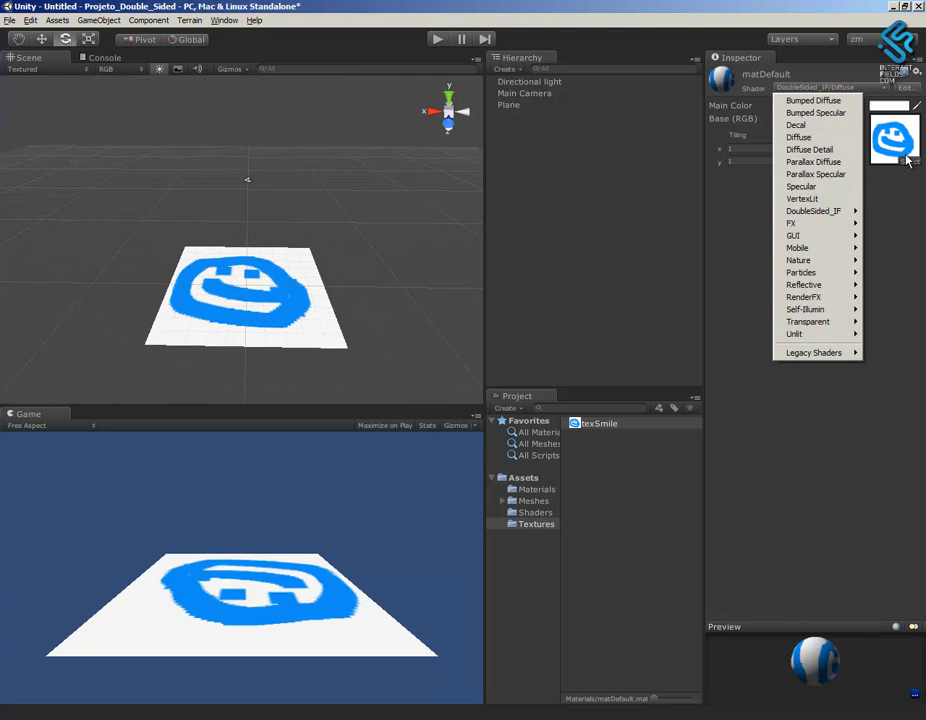
click(791, 532)
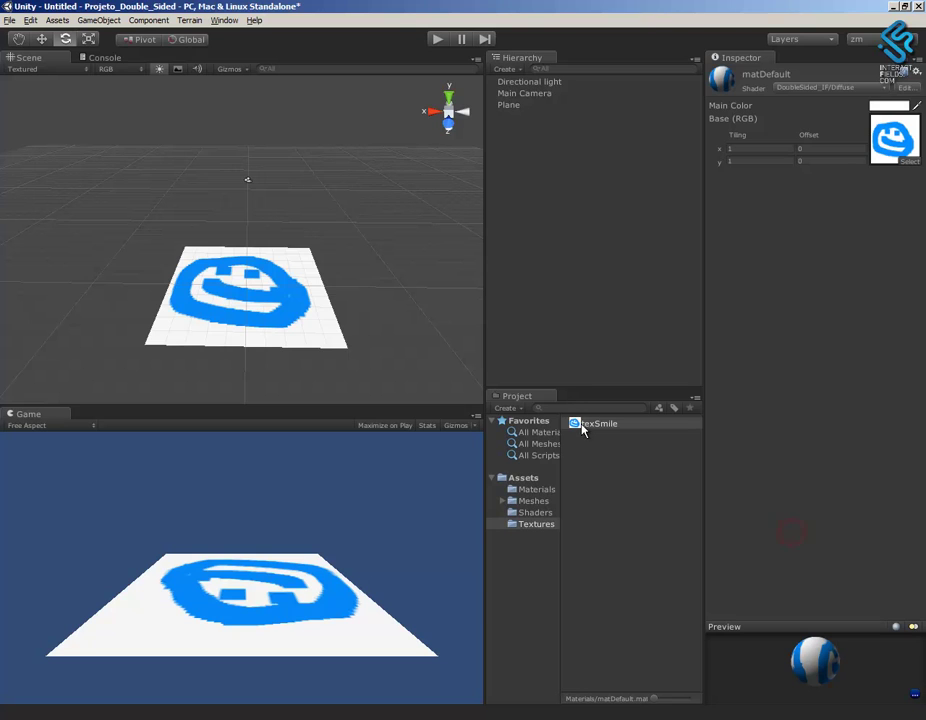
click(847, 89)
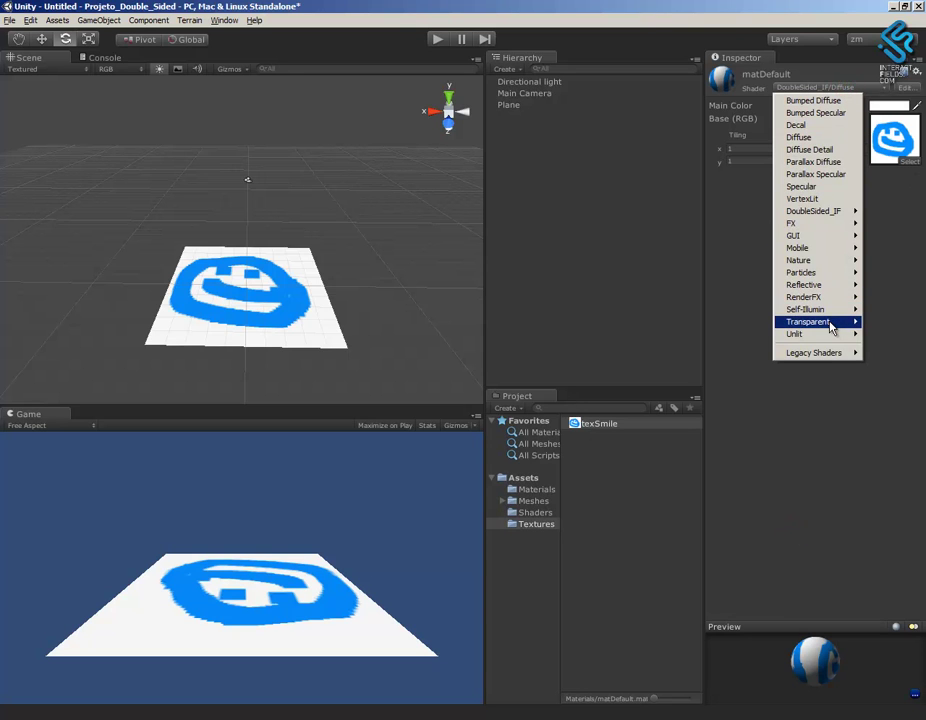
mouse_move(808, 321)
click(729, 359)
mouse_move(352, 341)
alt+mouse_down()
mouse_move(303, 328)
mouse_move(329, 325)
alt+mouse_up()
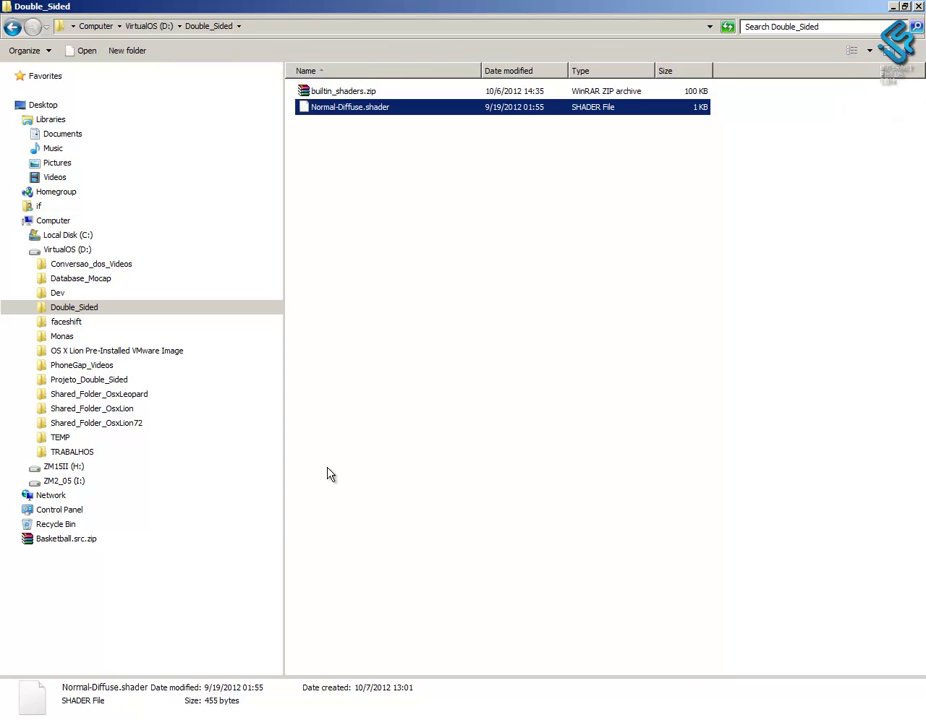
- Open builtin_shaders.zip in WinRAR and find Alpha-Diffuse.shader
click(401, 345)
double_click(340, 91)
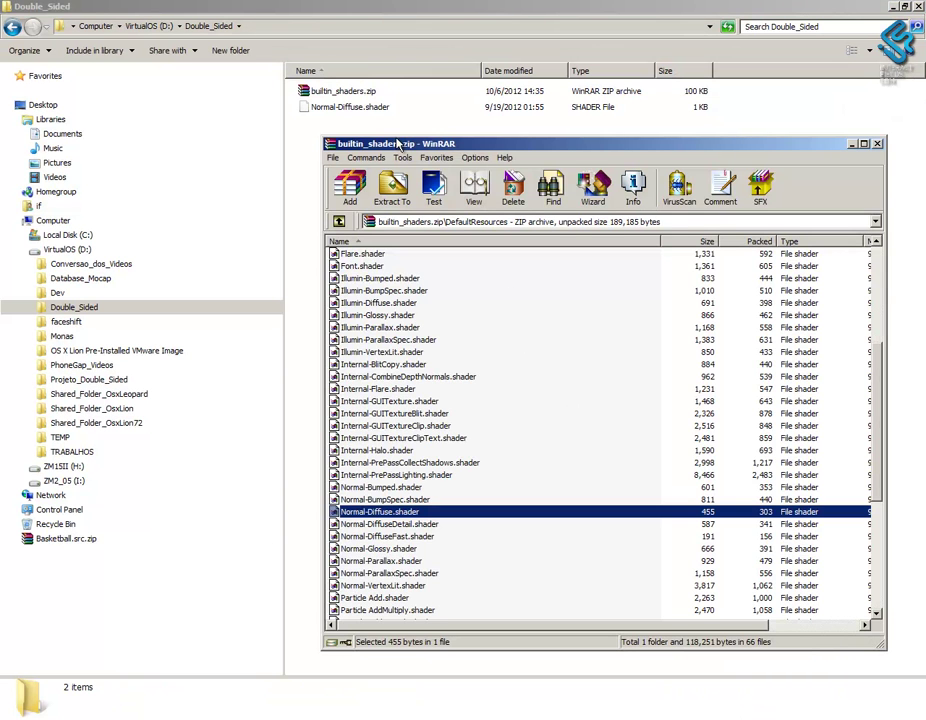
drag(386, 147, 440, 113)
click(500, 404)
scroll(510, 320, up, 5)
scroll(509, 322, up, 2)
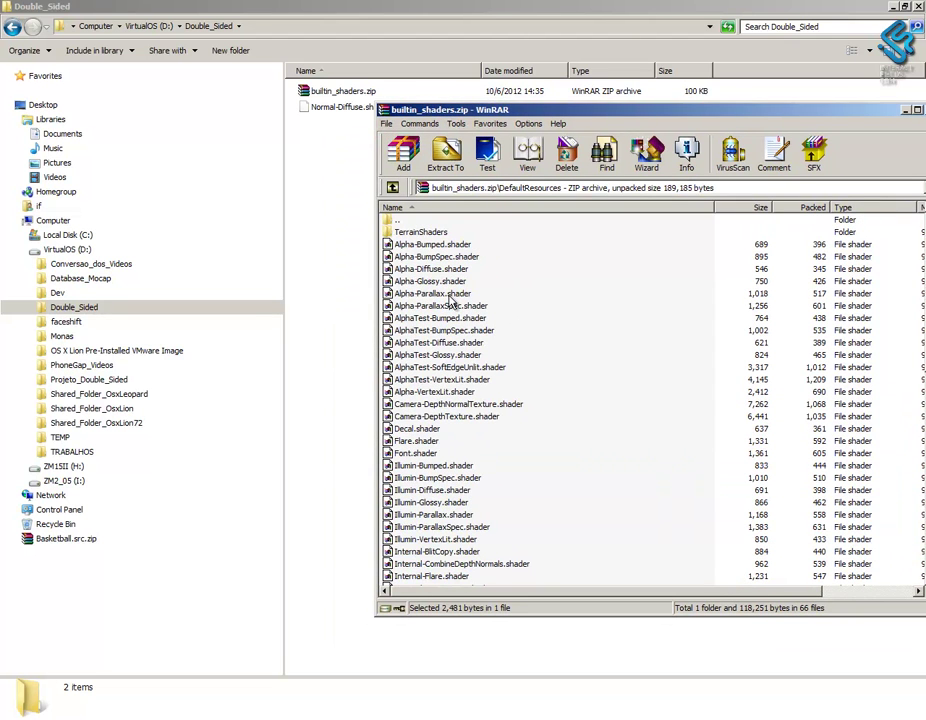
- Extract Alpha-Diffuse.shader and paste a copy into the project's Assets/Shaders folder
drag(425, 269, 372, 163)
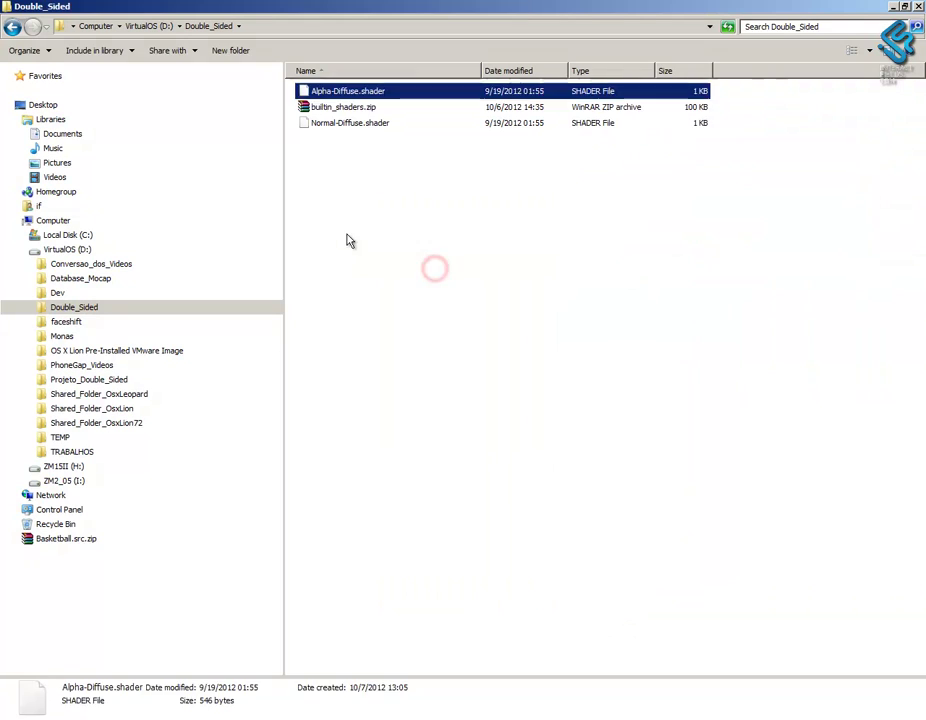
click(362, 91)
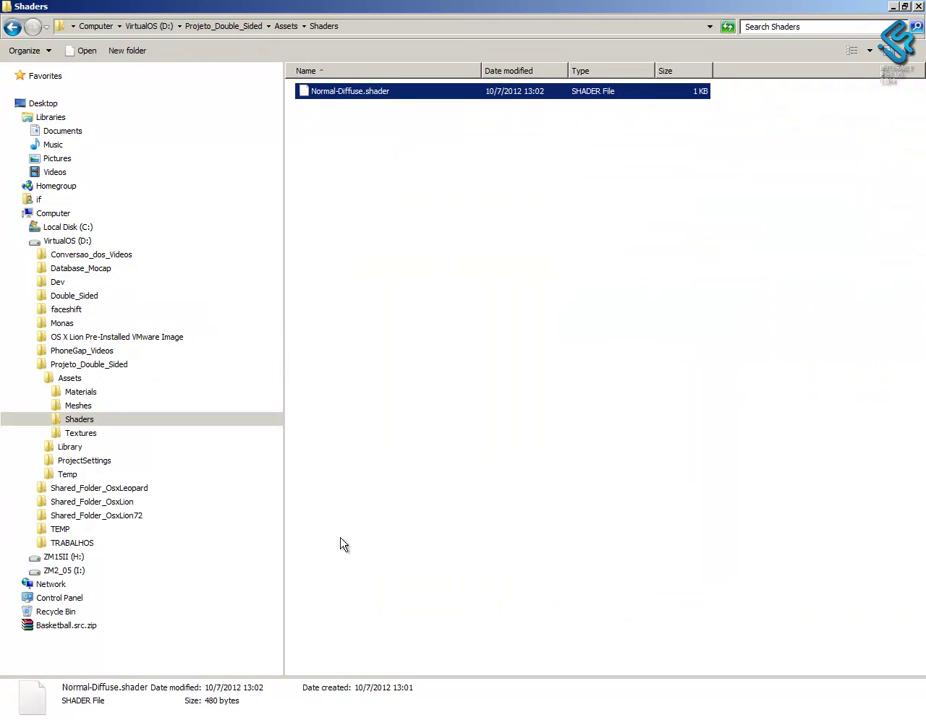
click(461, 424)
key(ctrl+v)
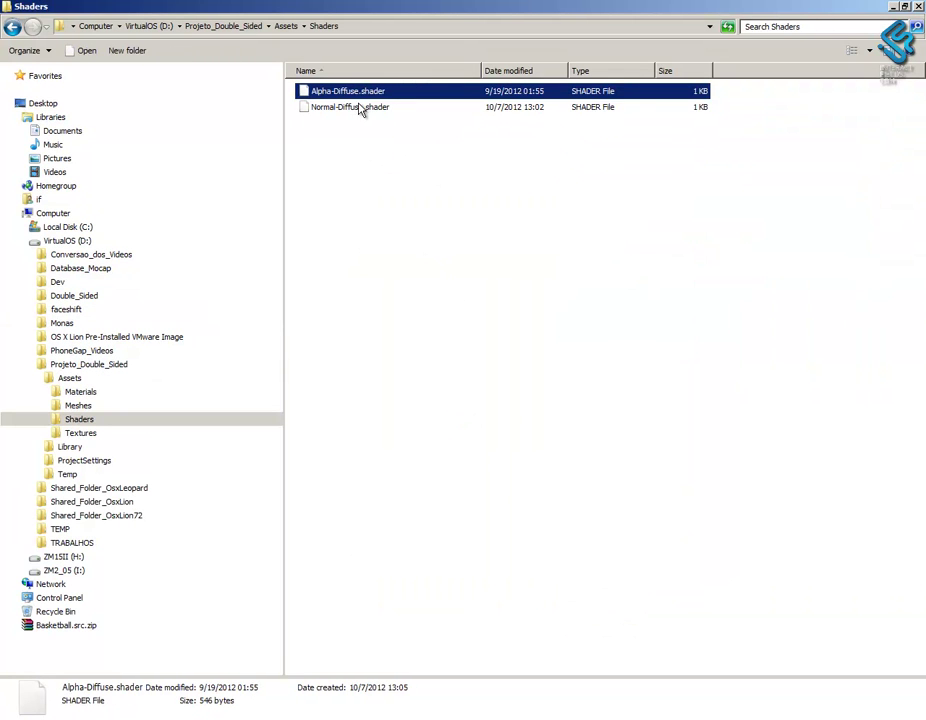
- Open Alpha-Diffuse.shader in Notepad++ and prefix its shader name with DoubleSided_IF/
right_click(345, 92)
click(285, 116)
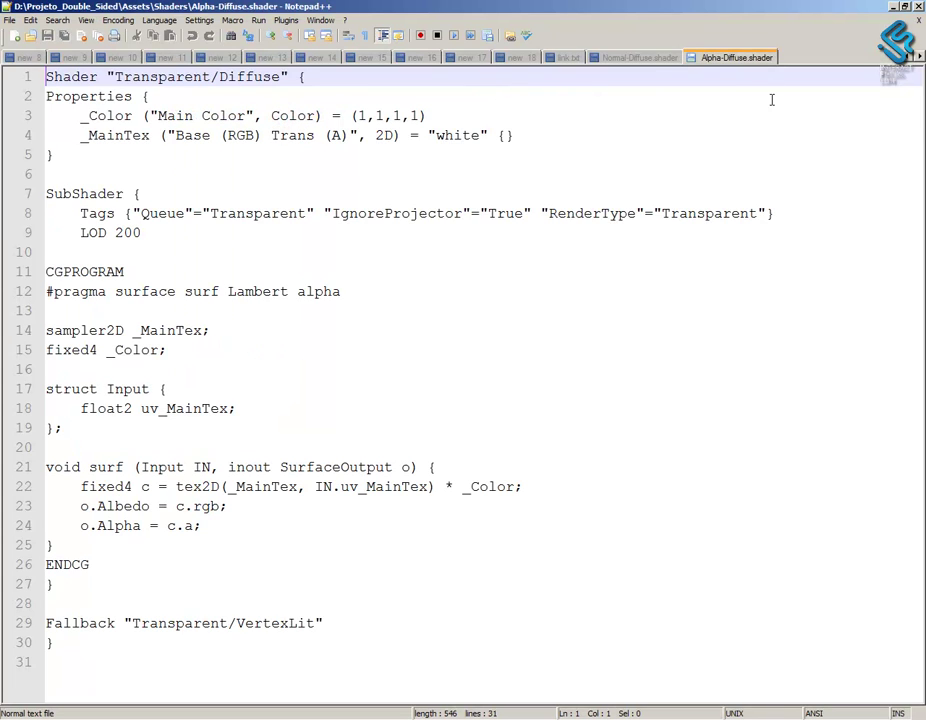
click(645, 57)
click(221, 132)
double_click(185, 76)
key(ctrl+c)
click(752, 58)
click(115, 77)
key(ctrl+v)
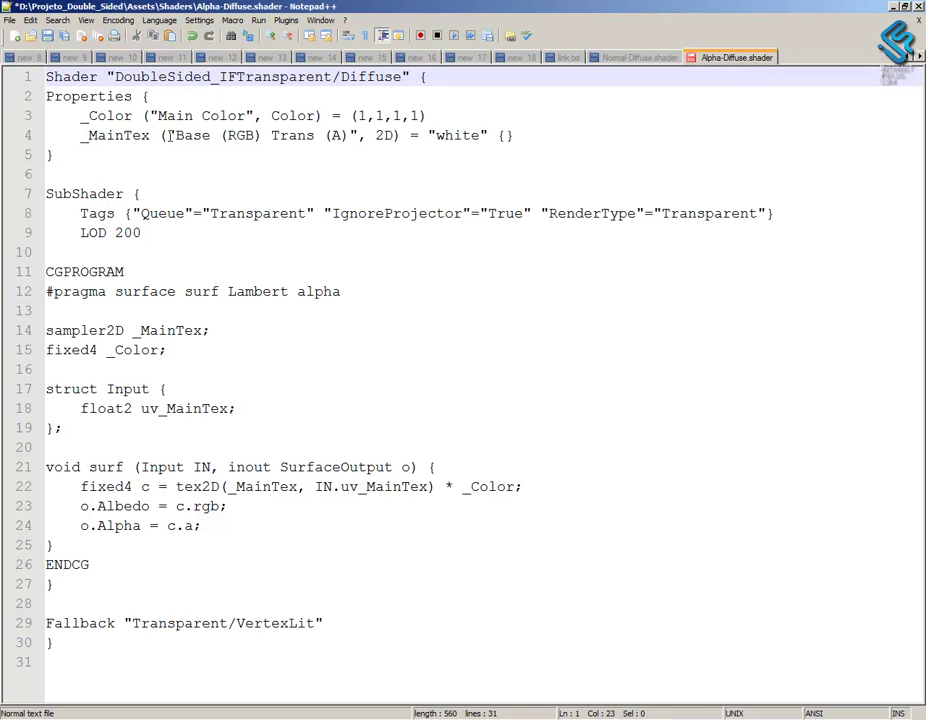
text(/)
- Add a Cull Off line after LOD 200 and save the shader
click(645, 58)
drag(150, 232, 79, 233)
key(ctrl+c)
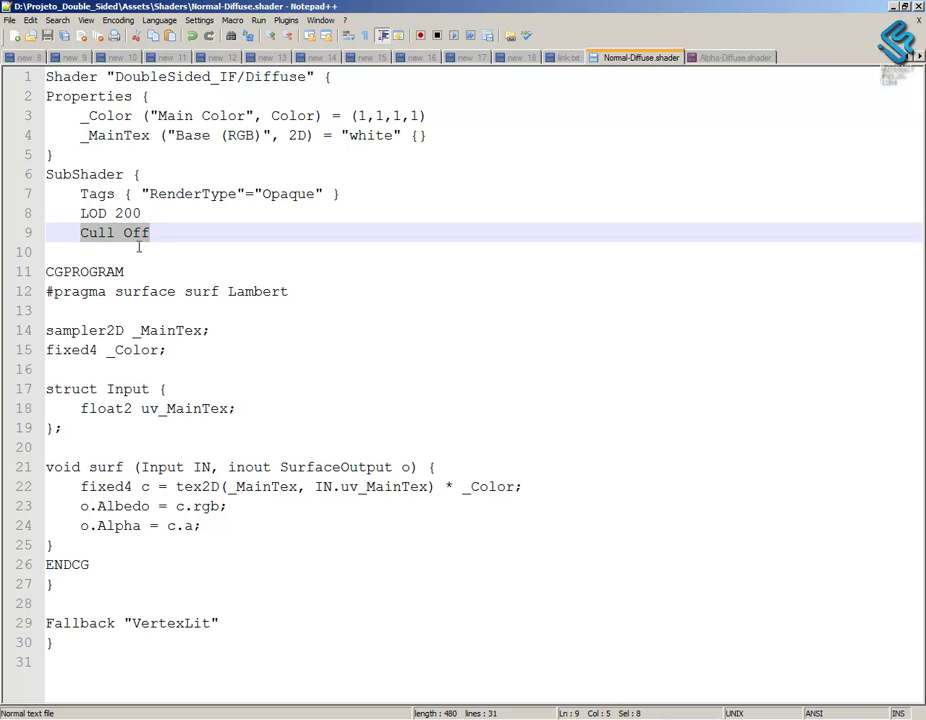
click(737, 57)
click(149, 232)
key(Return)
key(ctrl+v)
key(ctrl+s)
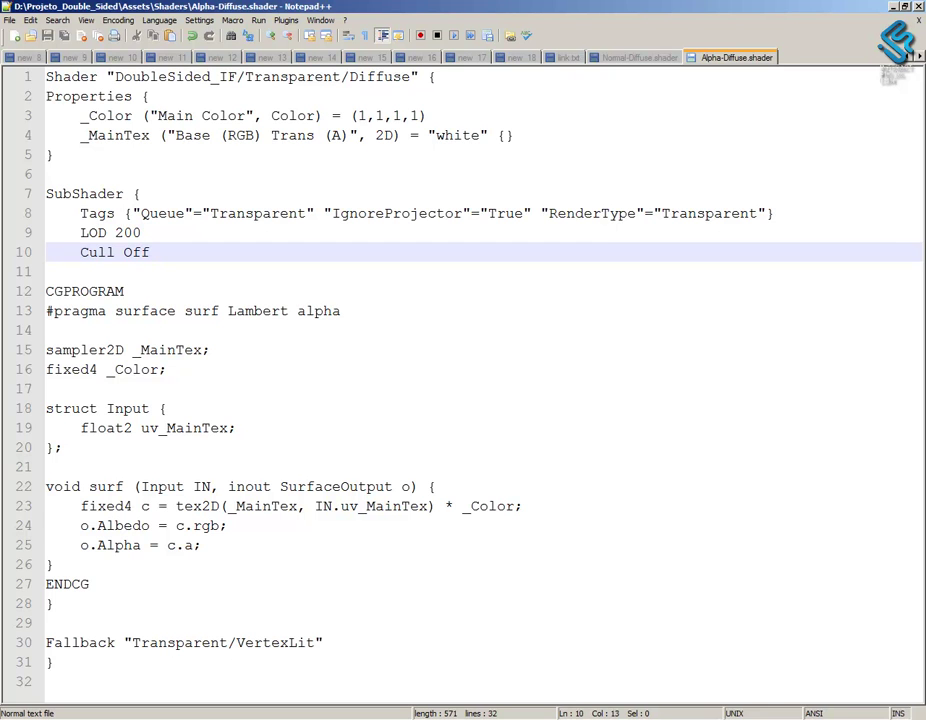
key(alt+Tab)
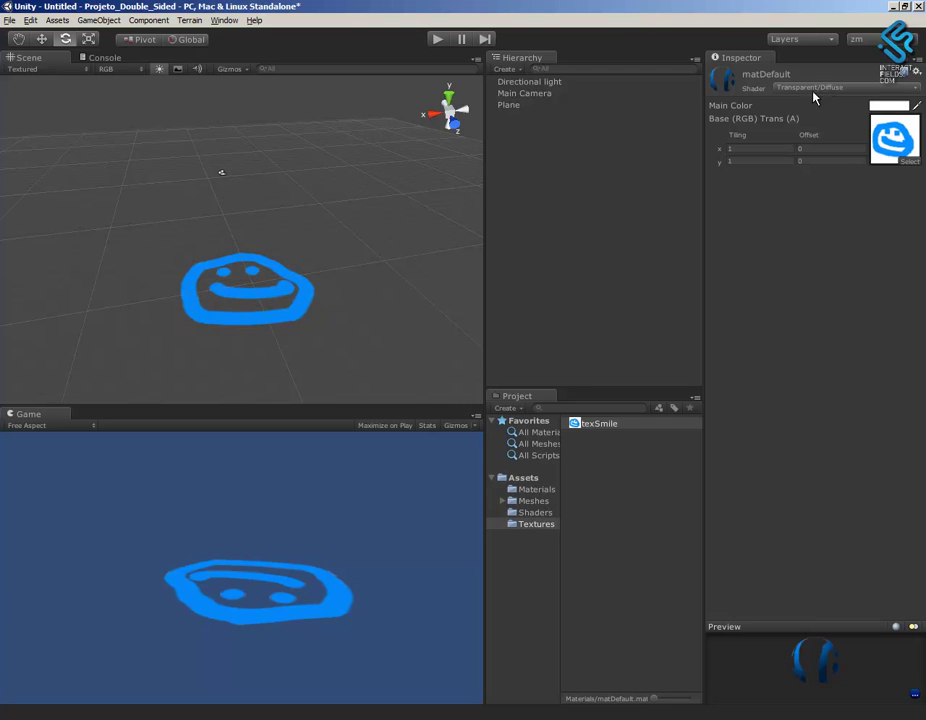
- Set matDefault to DoubleSided_IF/Transparent/Diffuse and drop the Arvore model into the scene
click(543, 490)
click(602, 426)
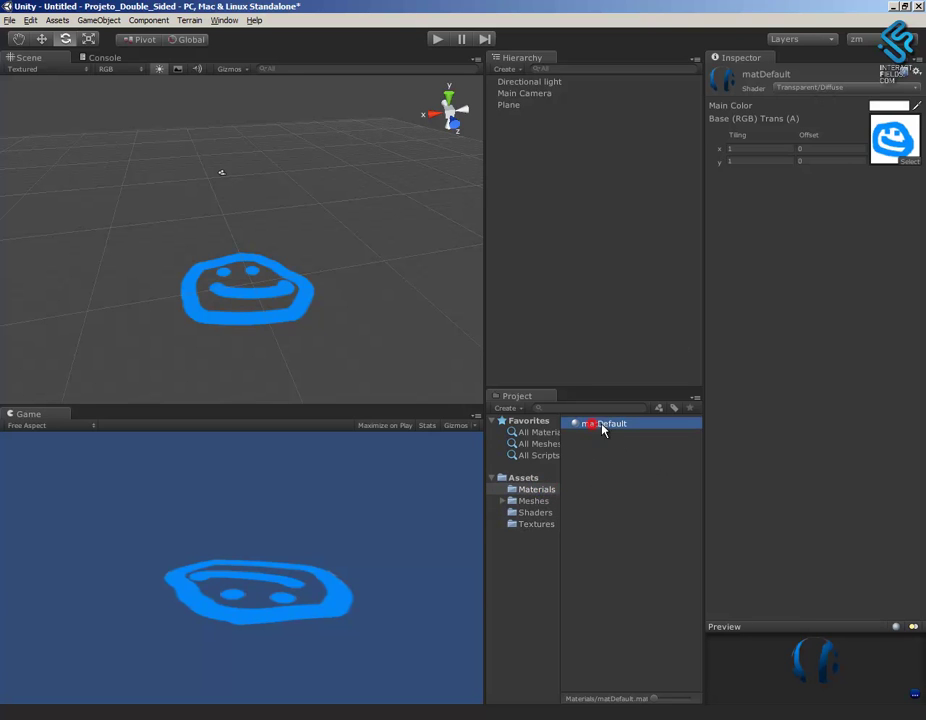
click(816, 88)
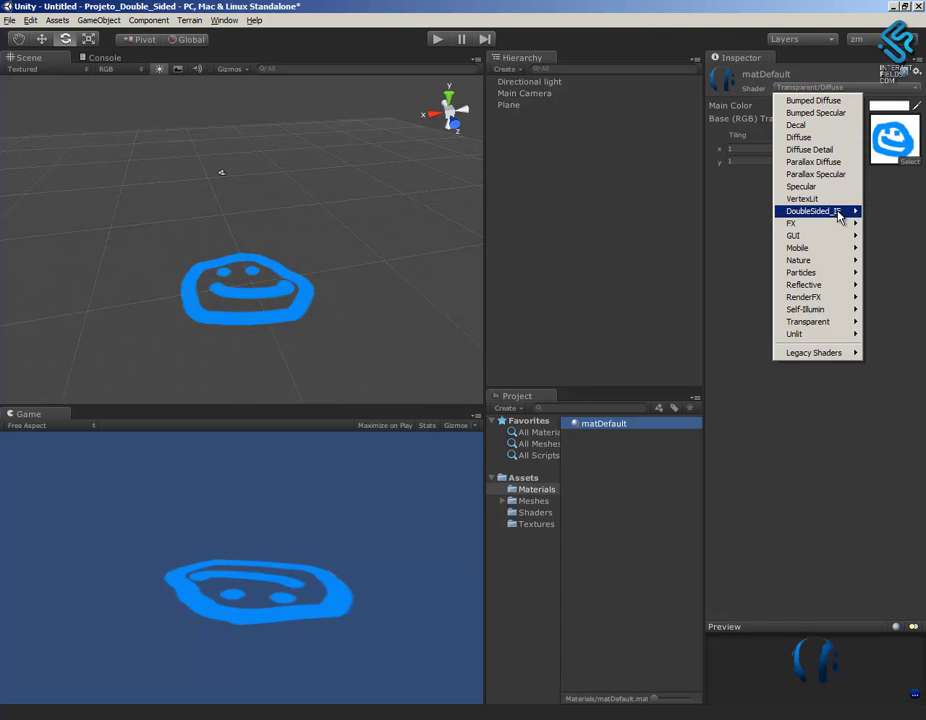
mouse_move(736, 223)
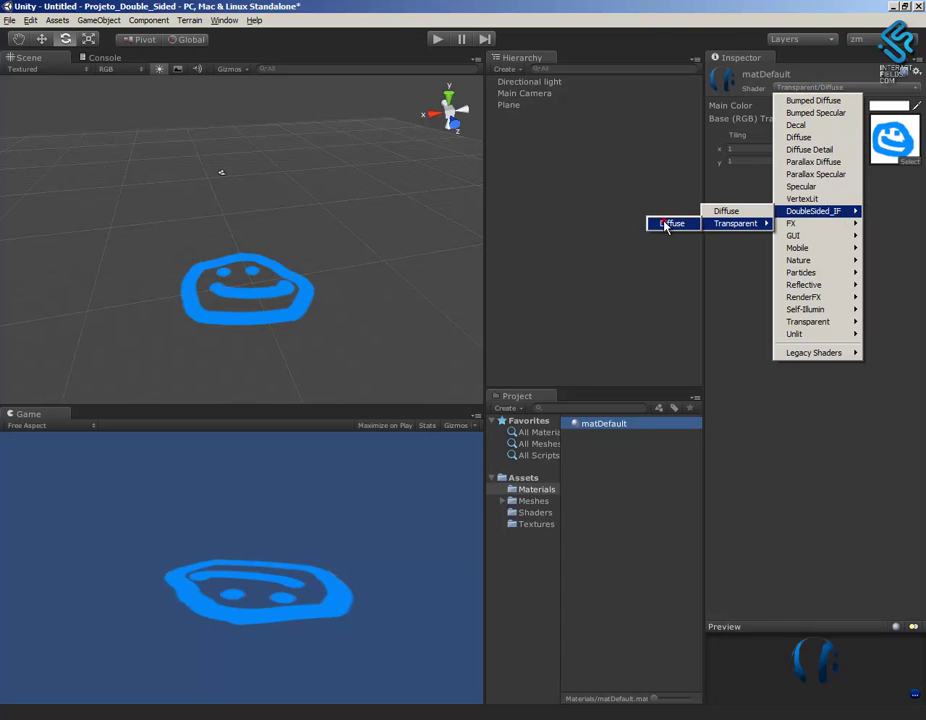
click(672, 223)
mouse_move(335, 340)
alt+mouse_down()
mouse_move(358, 130)
mouse_move(353, 374)
mouse_move(341, 145)
mouse_move(343, 324)
mouse_move(271, 322)
alt+mouse_up()
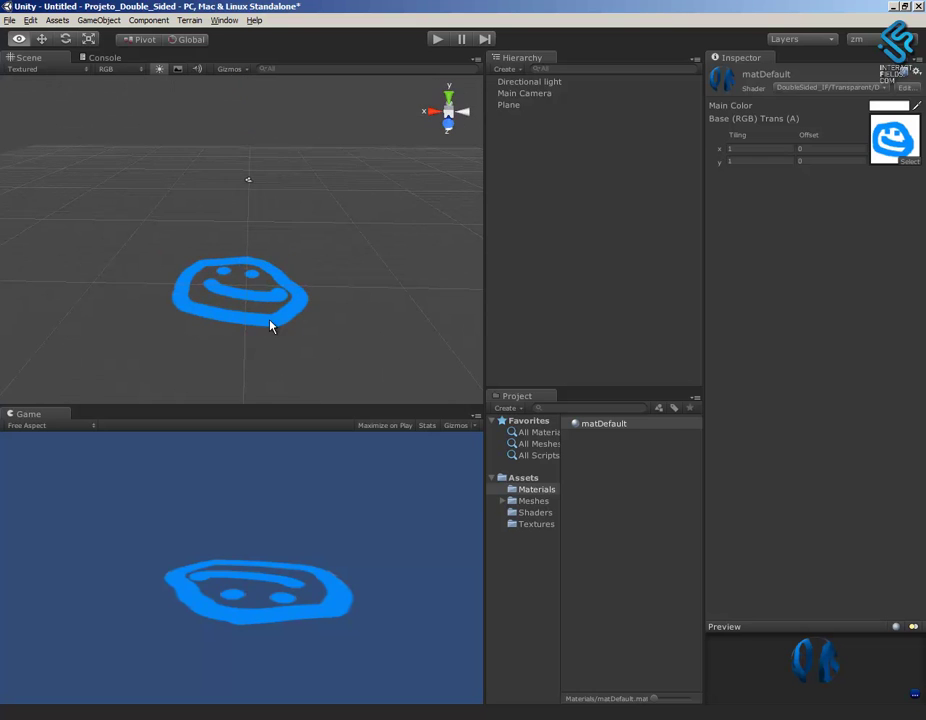
click(534, 500)
mouse_move(595, 423)
mouse_down()
mouse_move(641, 341)
mouse_move(595, 244)
mouse_up()
- Delete the smiley plane from the scene
mouse_move(336, 341)
alt+mouse_down()
mouse_move(368, 320)
mouse_move(345, 314)
alt+mouse_up()
click(376, 333)
click(292, 380)
key(Delete)
- Raise the Main Camera along its Y axis so it looks up into the leaves
alt+drag(407, 351, 403, 291)
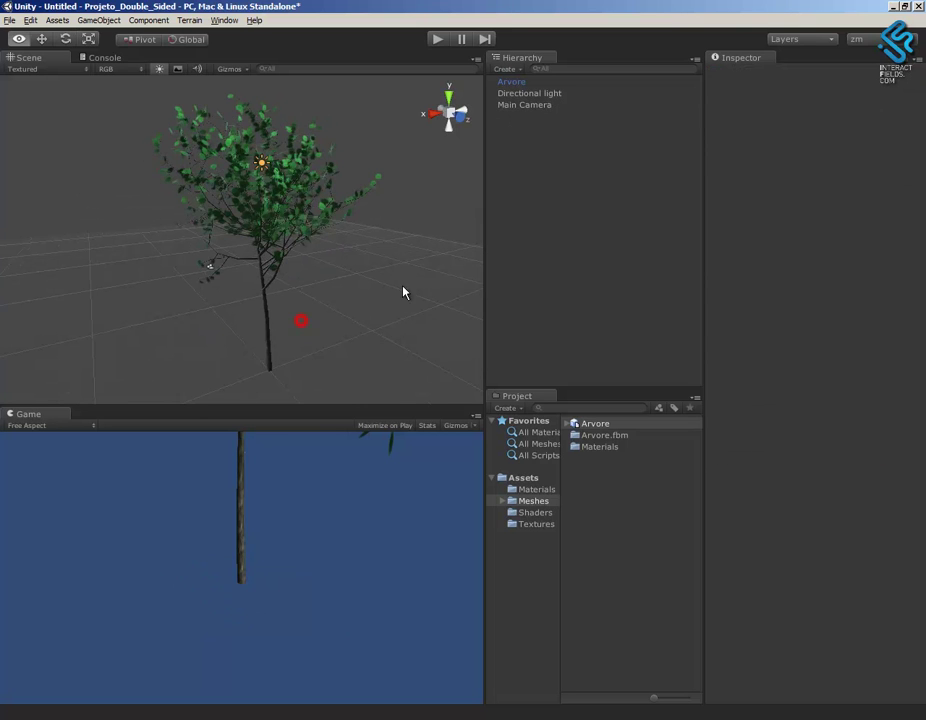
click(515, 81)
click(539, 93)
click(530, 105)
key(f)
key(w)
drag(155, 251, 161, 128)
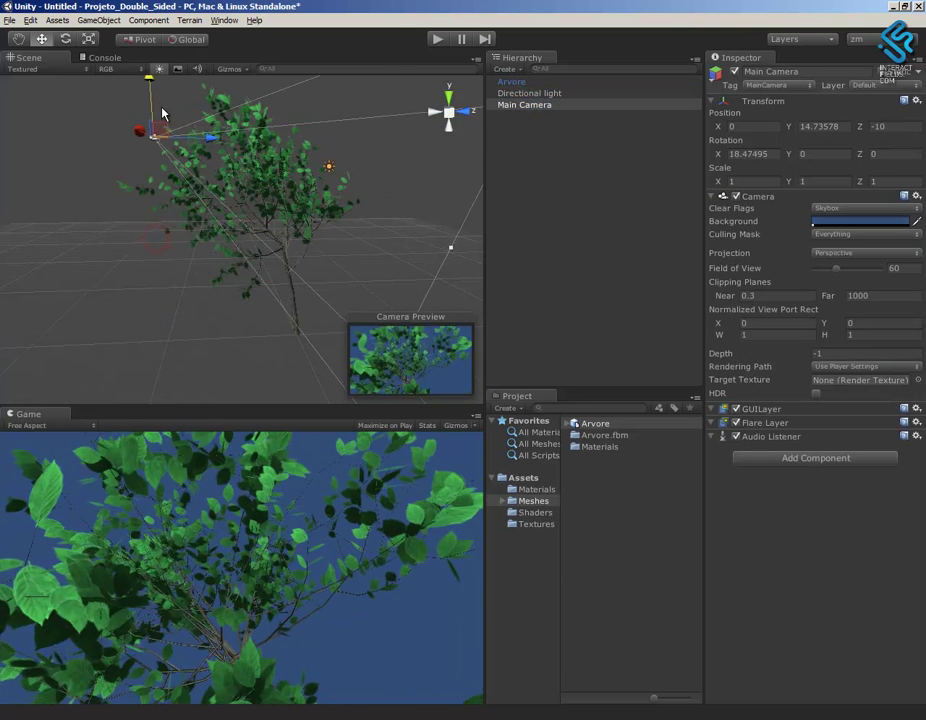
alt+drag(296, 265, 283, 263)
- Orbit and zoom around the Arvore tree to inspect its trunk and leaves from below
click(254, 160)
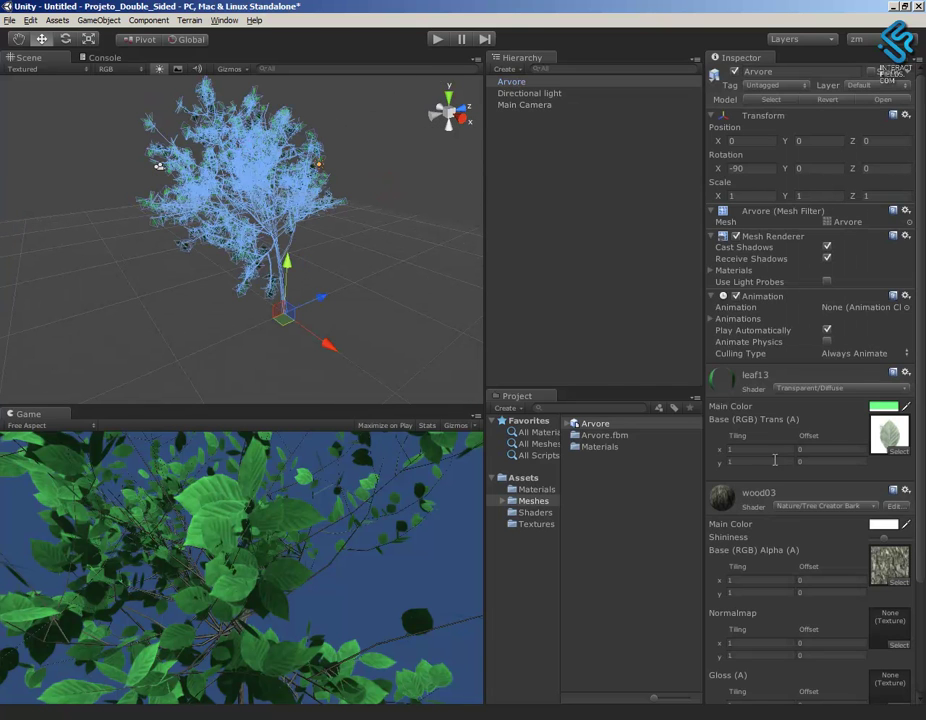
scroll(921, 370, down, 4)
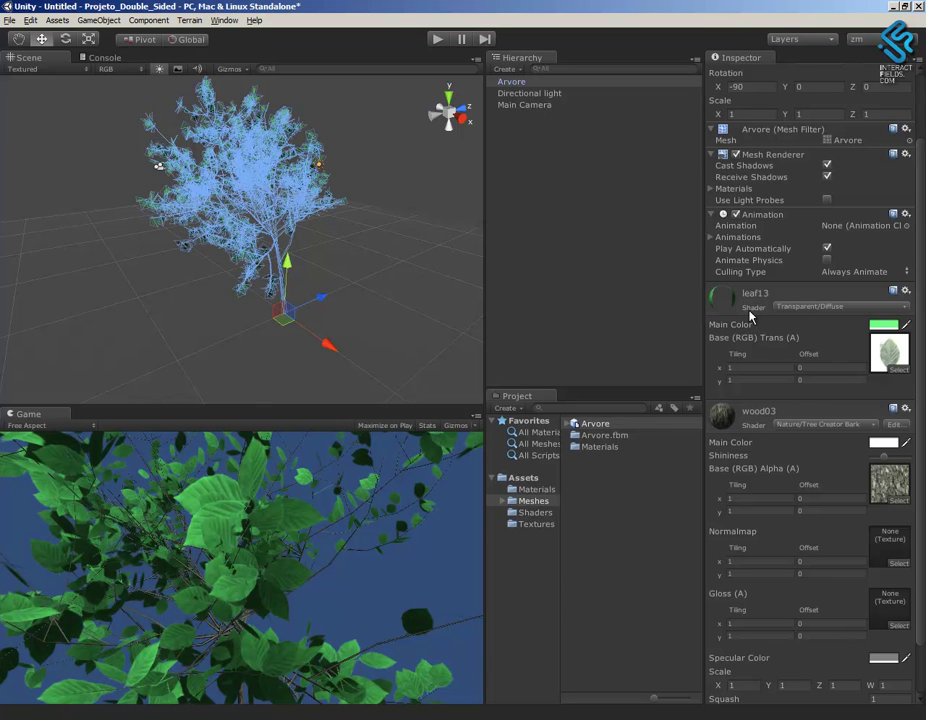
alt+right_drag(349, 327, 415, 237)
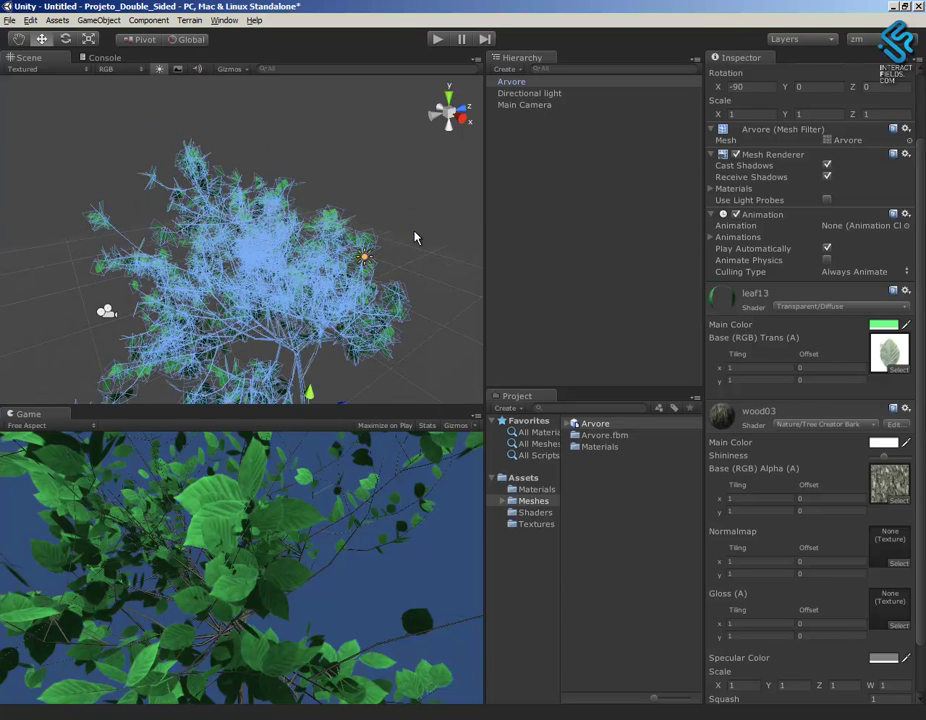
click(411, 288)
scroll(420, 340, up, 3)
scroll(378, 265, up, 2)
click(370, 256)
alt+drag(288, 248, 258, 264)
alt+drag(331, 264, 354, 257)
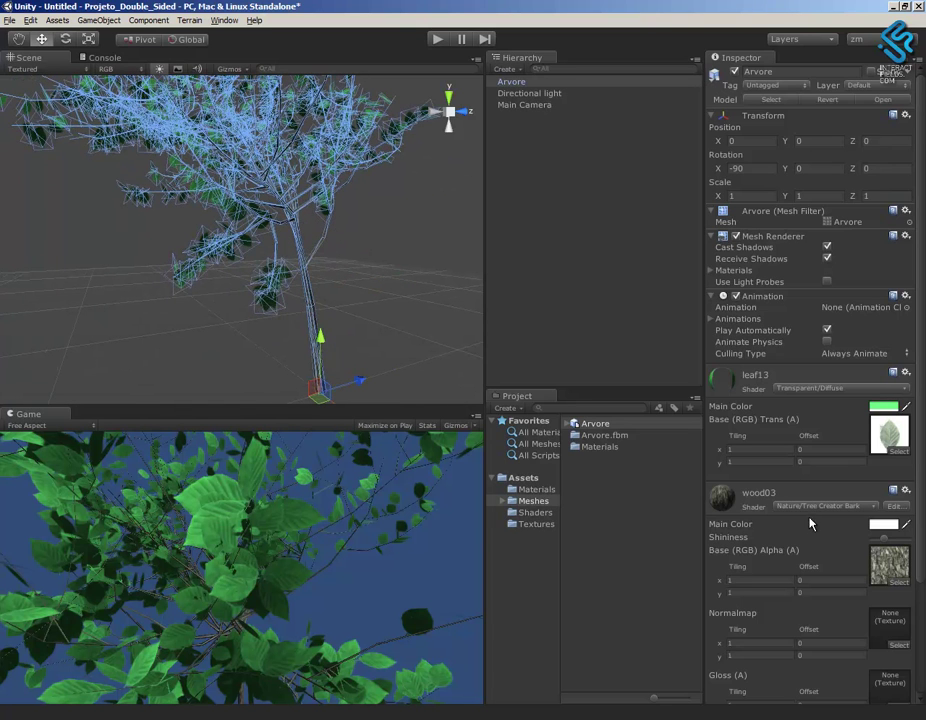
mouse_move(300, 250)
alt+mouse_down()
mouse_move(342, 361)
mouse_move(426, 368)
alt+mouse_up()
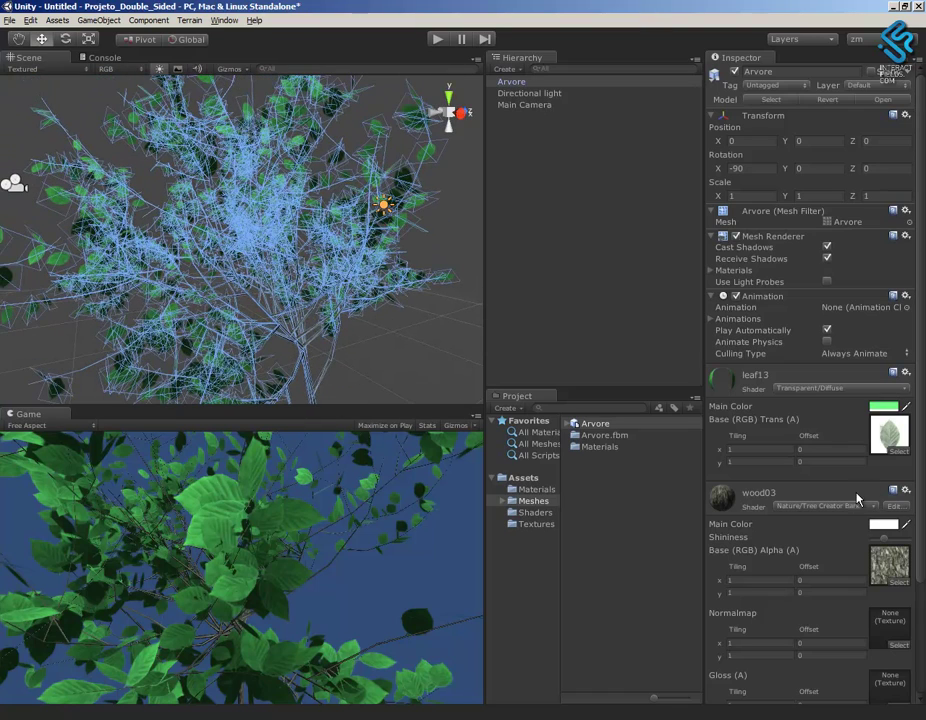
- Switch the leaf13 material to the Nature/Tree Creator Leaves shader
click(821, 392)
mouse_move(815, 561)
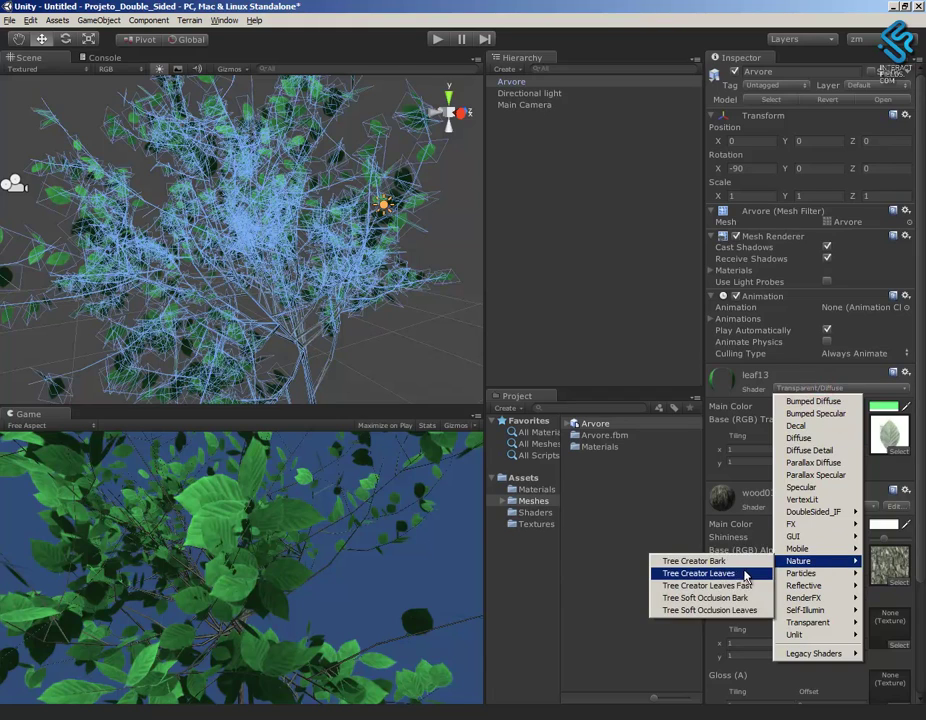
click(743, 578)
alt+drag(306, 238, 298, 190)
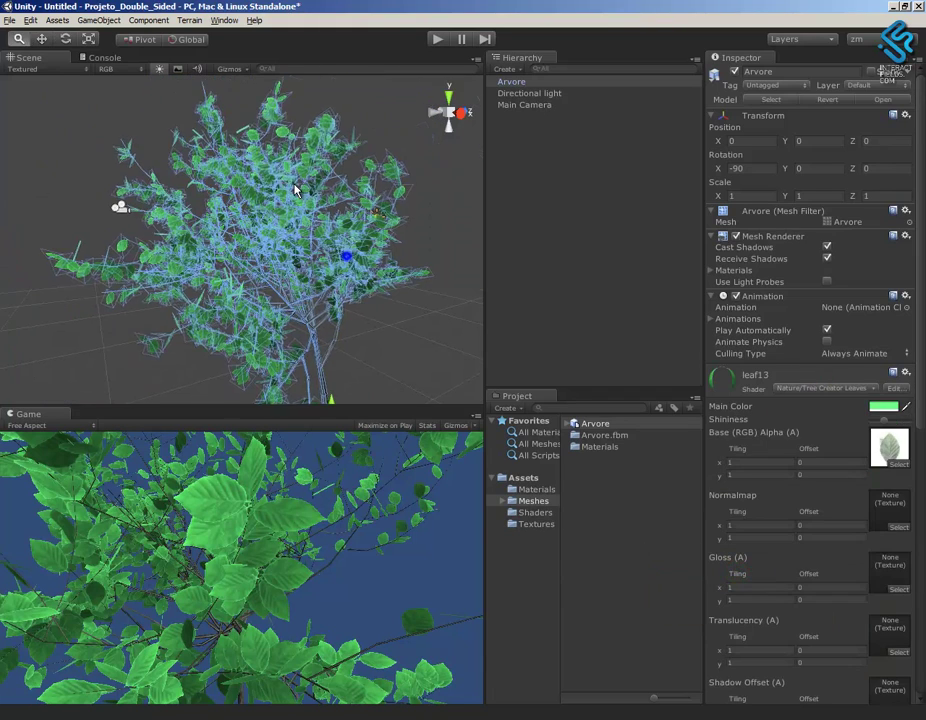
- Orbit around the tree to inspect it from above and from the front
click(376, 329)
mouse_move(362, 327)
alt+mouse_down()
mouse_move(316, 336)
mouse_move(395, 345)
mouse_move(7, 233)
alt+mouse_up()
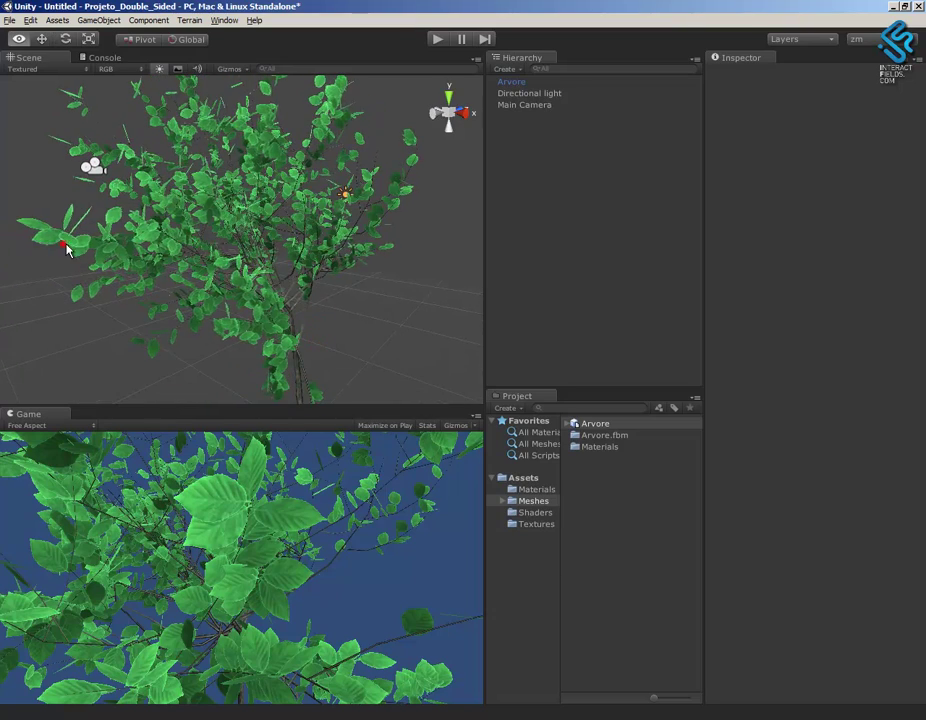
mouse_move(80, 250)
alt+mouse_down()
mouse_move(253, 180)
mouse_move(192, 195)
alt+mouse_up()
alt+drag(350, 100, 293, 388)
alt+drag(266, 342, 374, 345)
mouse_move(444, 321)
alt+mouse_down()
mouse_move(449, 296)
mouse_move(399, 293)
mouse_move(389, 333)
alt+mouse_up()
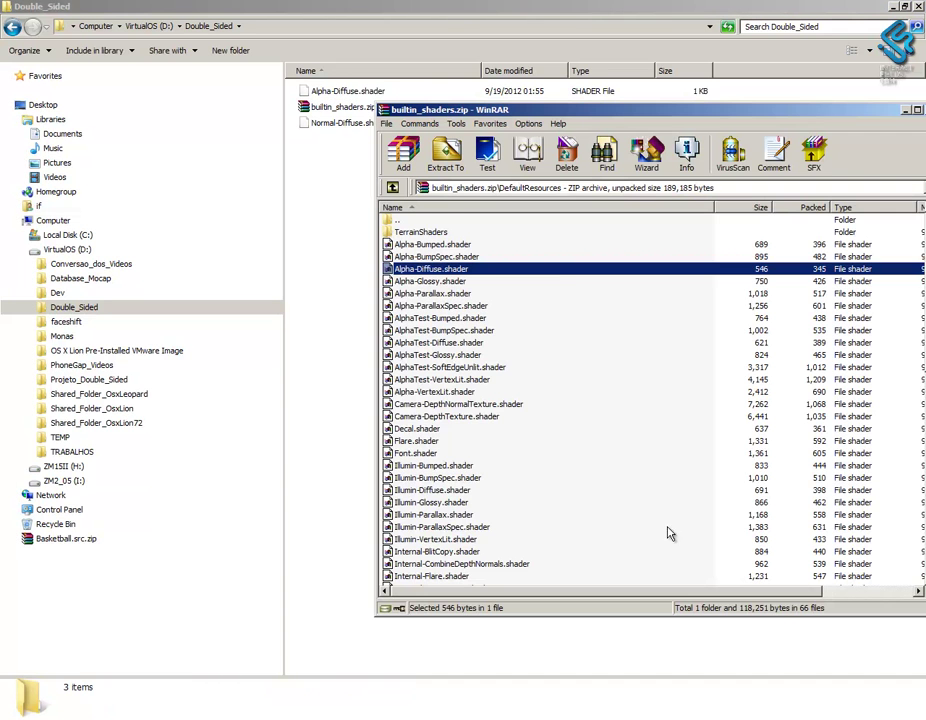
- Browse to DefaultResourcesExtra > Nature and select Tree.cginc and TreeCreatorLeaves.shader
double_click(405, 221)
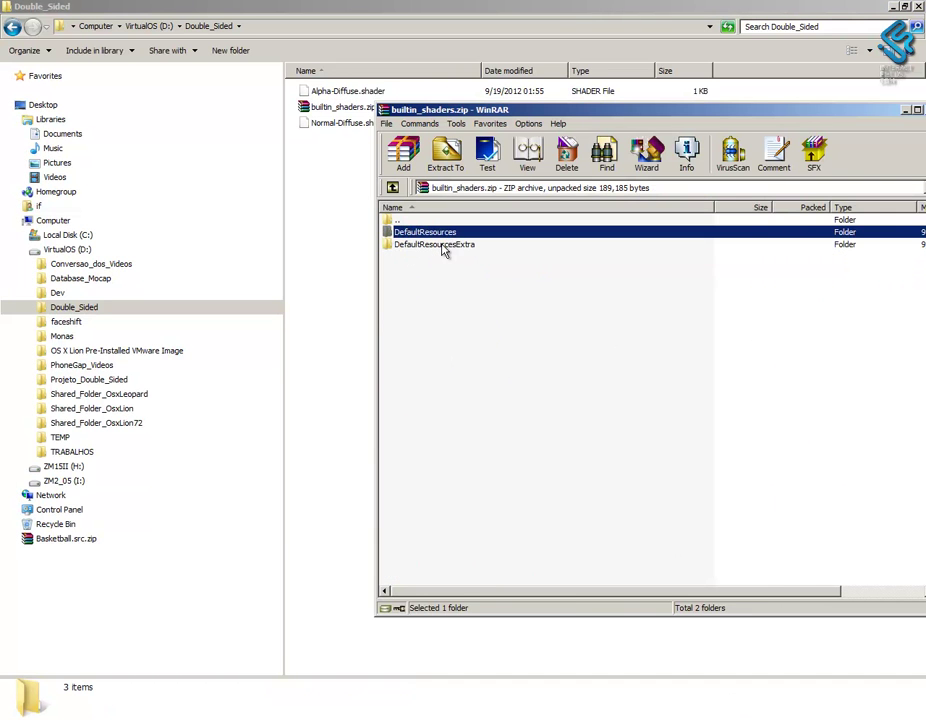
click(443, 246)
double_click(443, 246)
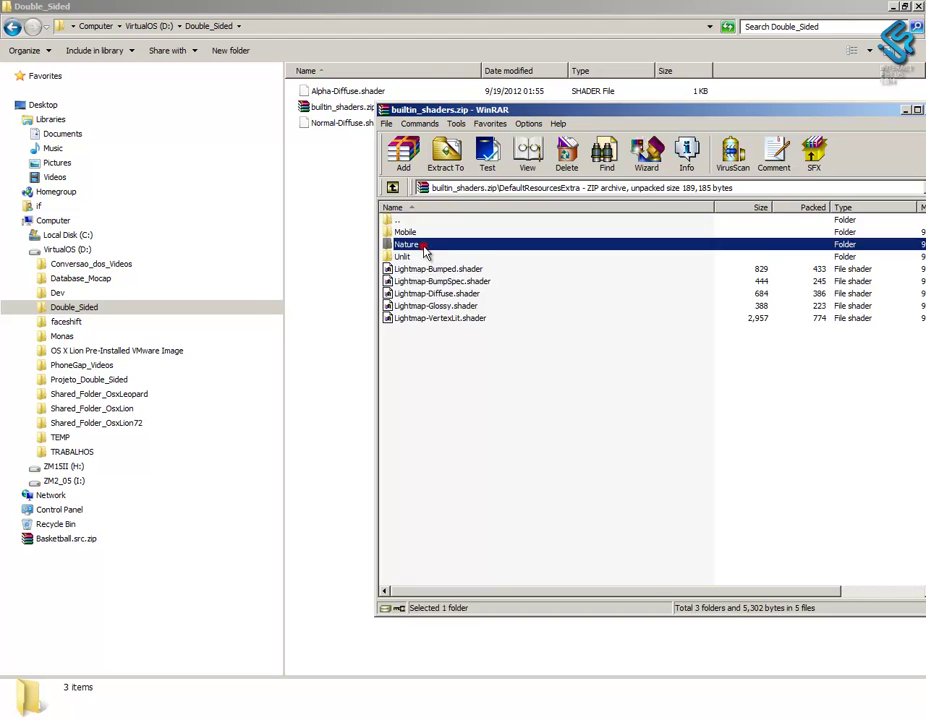
double_click(425, 246)
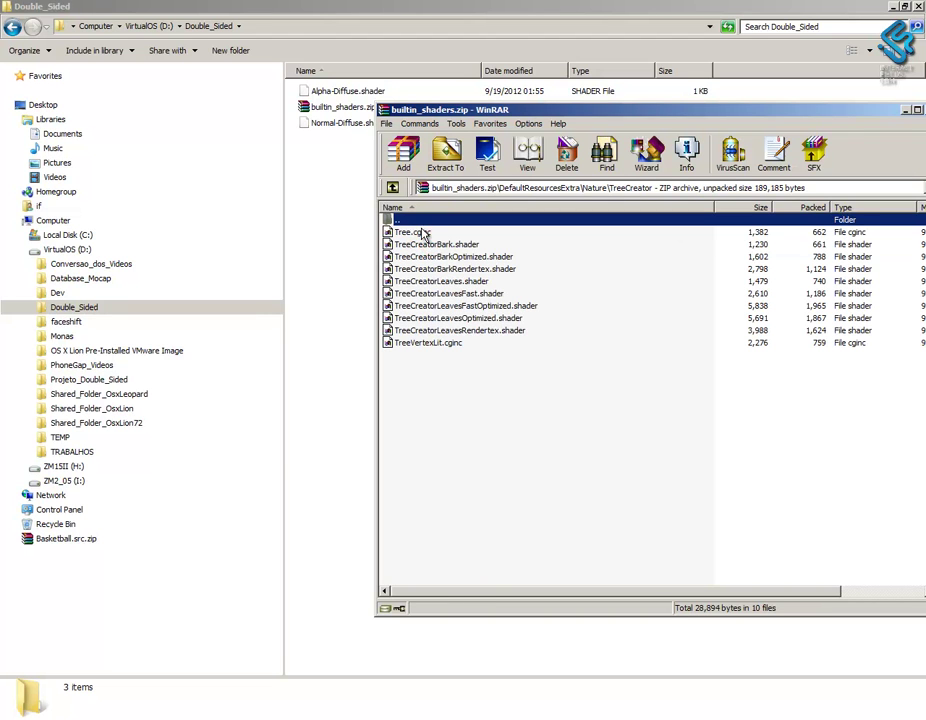
click(419, 233)
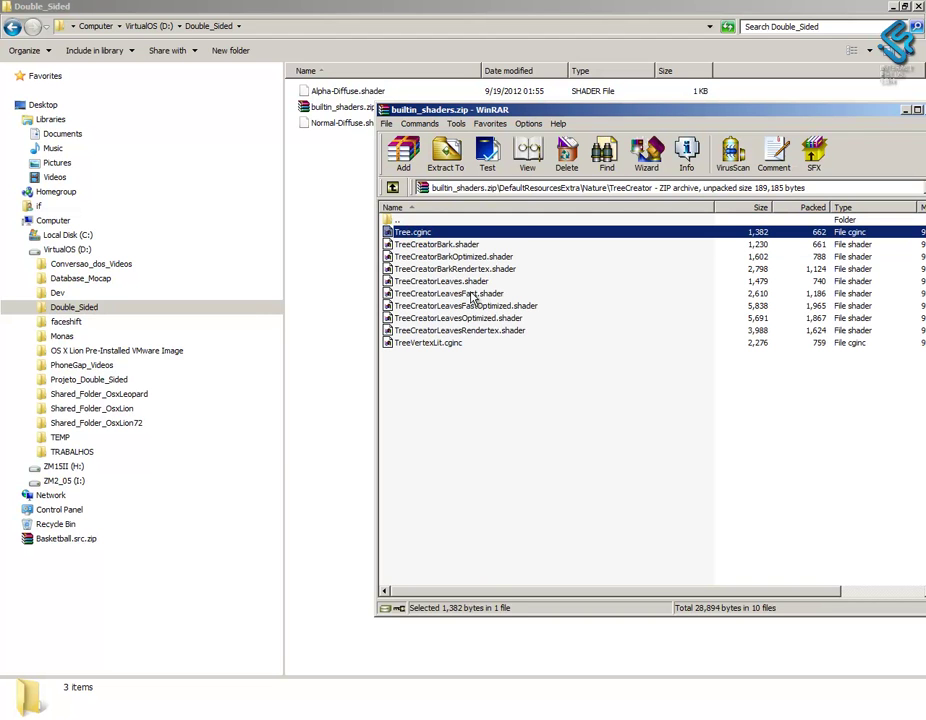
ctrl+click(446, 282)
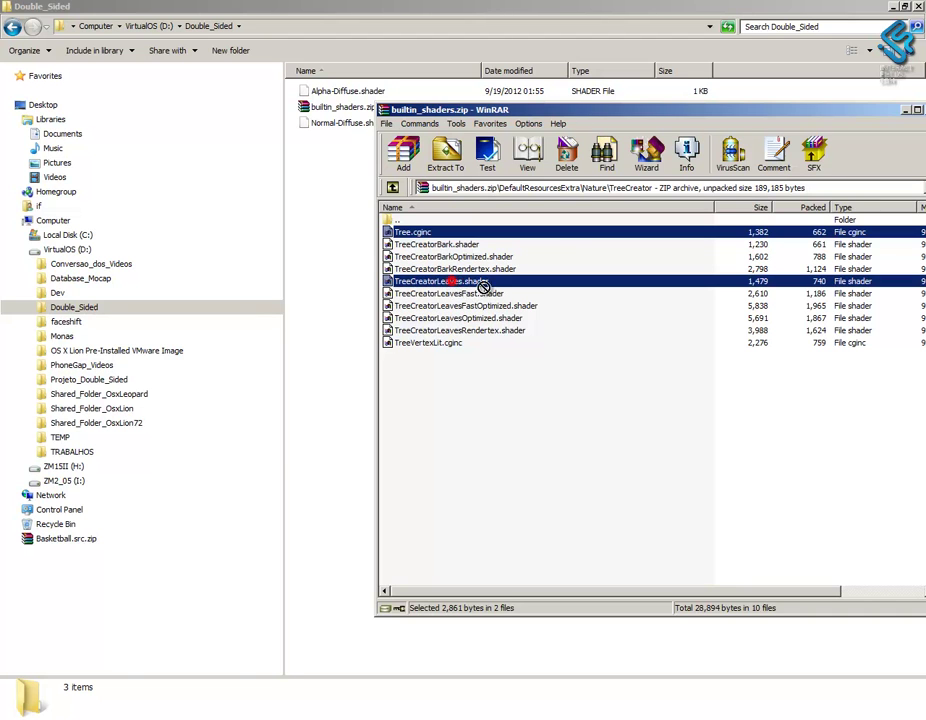
- Extract both files and paste them into the project's Assets\Shaders folder
drag(443, 307, 320, 279)
mouse_move(403, 230)
mouse_down()
mouse_move(320, 150)
mouse_move(337, 152)
mouse_up()
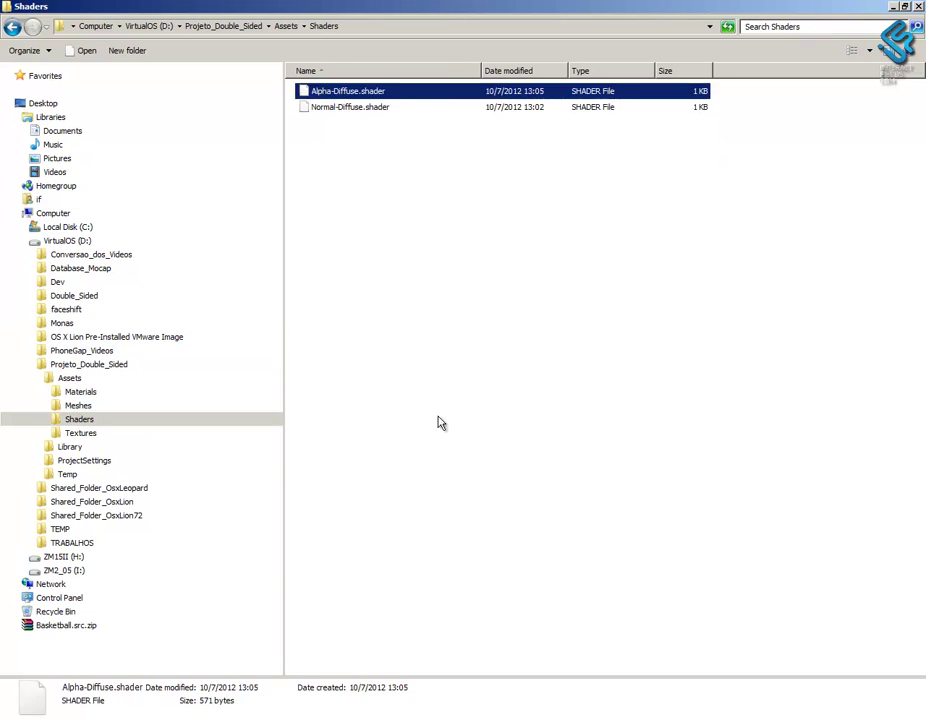
click(444, 386)
key(ctrl+v)
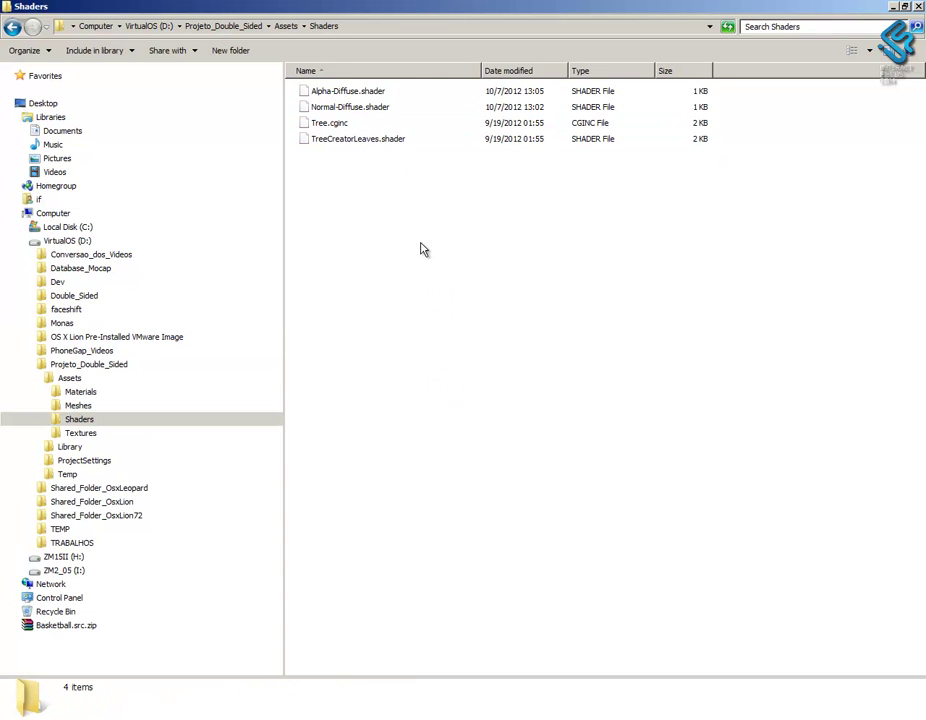
right_click(345, 140)
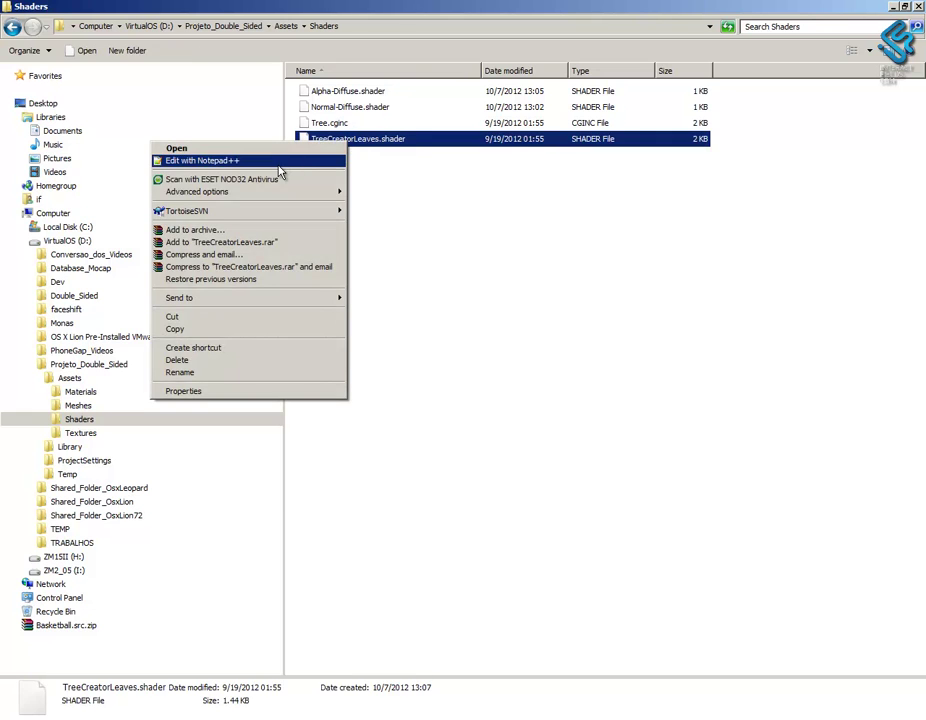
- Prefix the TreeCreatorLeaves shader name with DoubleSided_IF/ copied from Alpha-Diffuse.shader
click(277, 167)
click(750, 57)
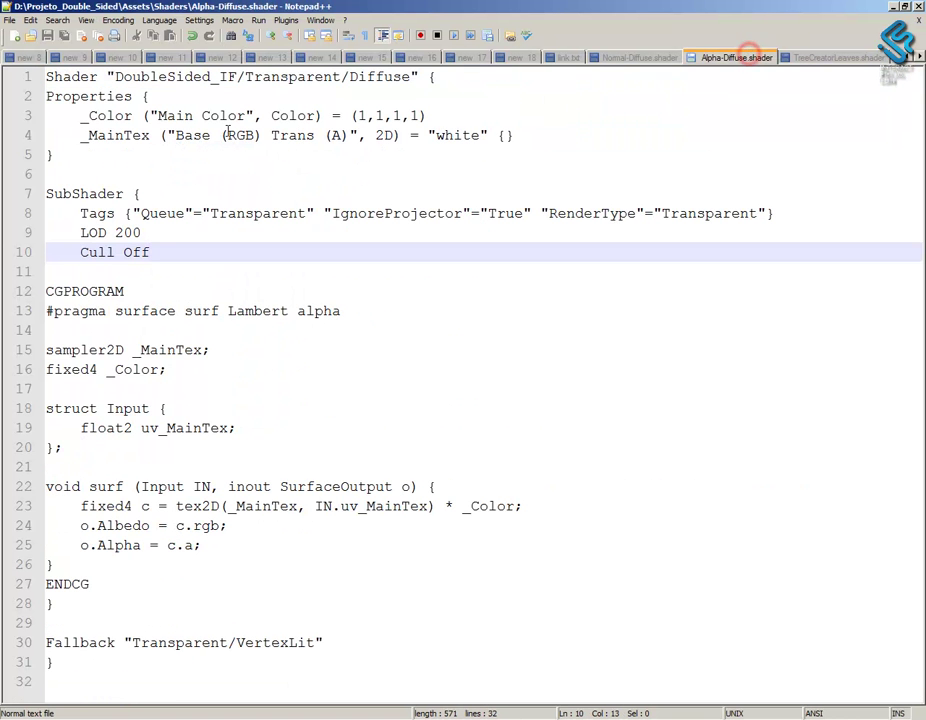
drag(246, 76, 115, 77)
key(ctrl+c)
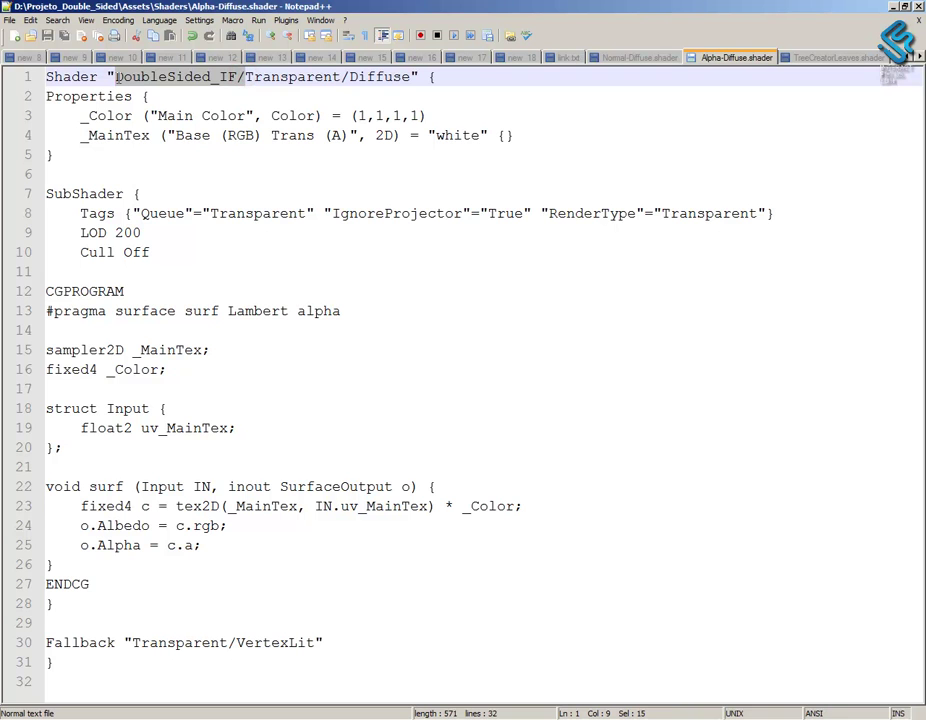
click(840, 57)
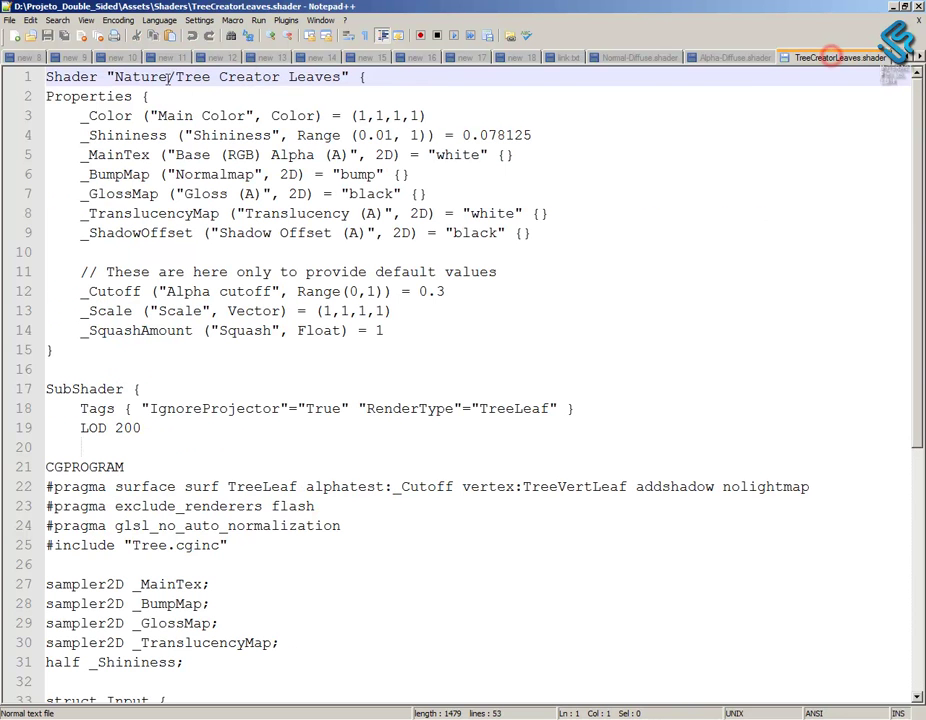
click(115, 76)
key(ctrl+v)
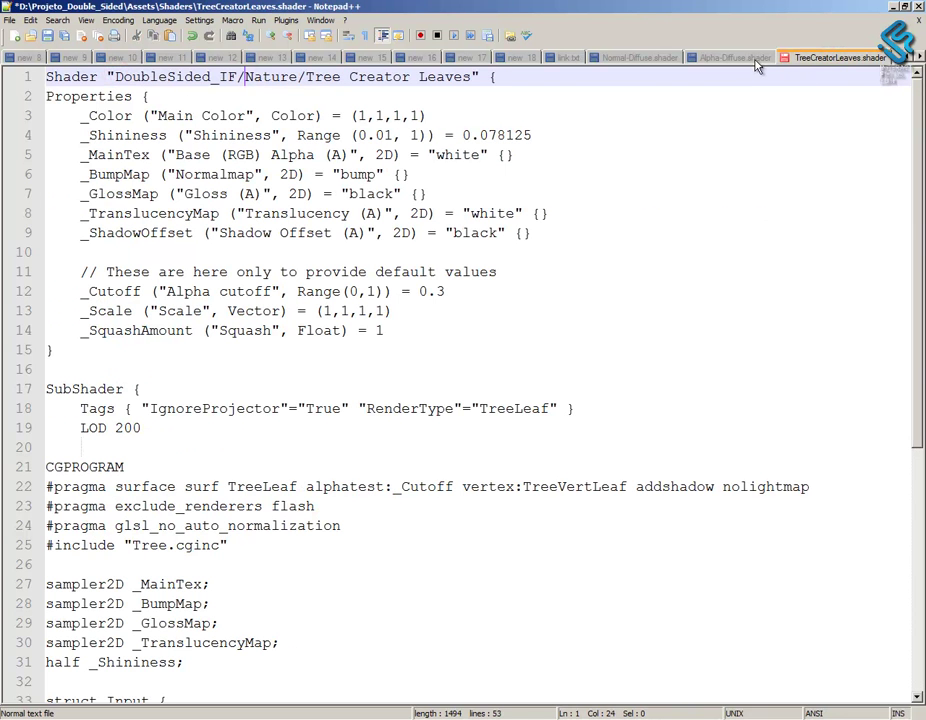
- Add Cull Off on a new line below LOD 200 and save the leaves shader
click(740, 57)
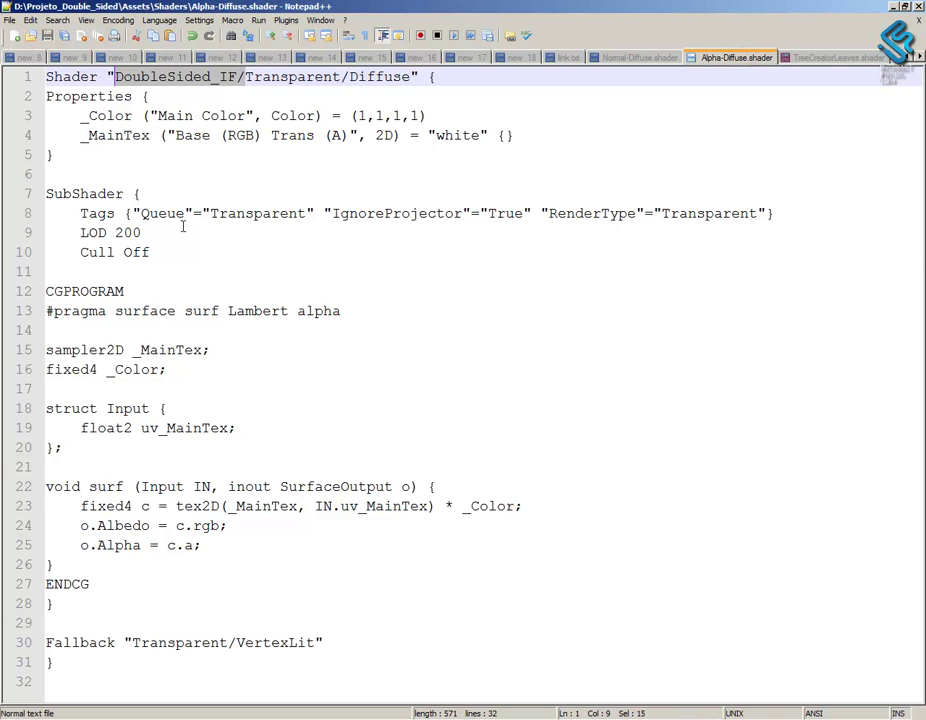
click(161, 251)
key(shift+Home)
key(ctrl+c)
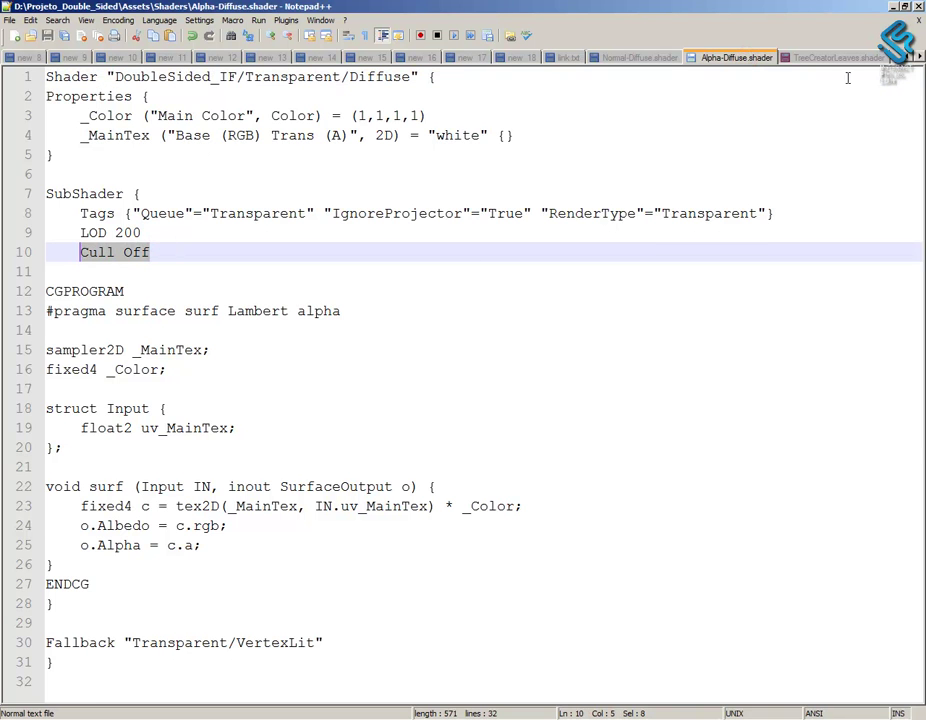
click(828, 60)
click(148, 427)
key(Return)
key(ctrl+v)
key(ctrl+s)
- In the project folder window, move up to the Projeto_Double_Sided folder
key(alt+Tab)
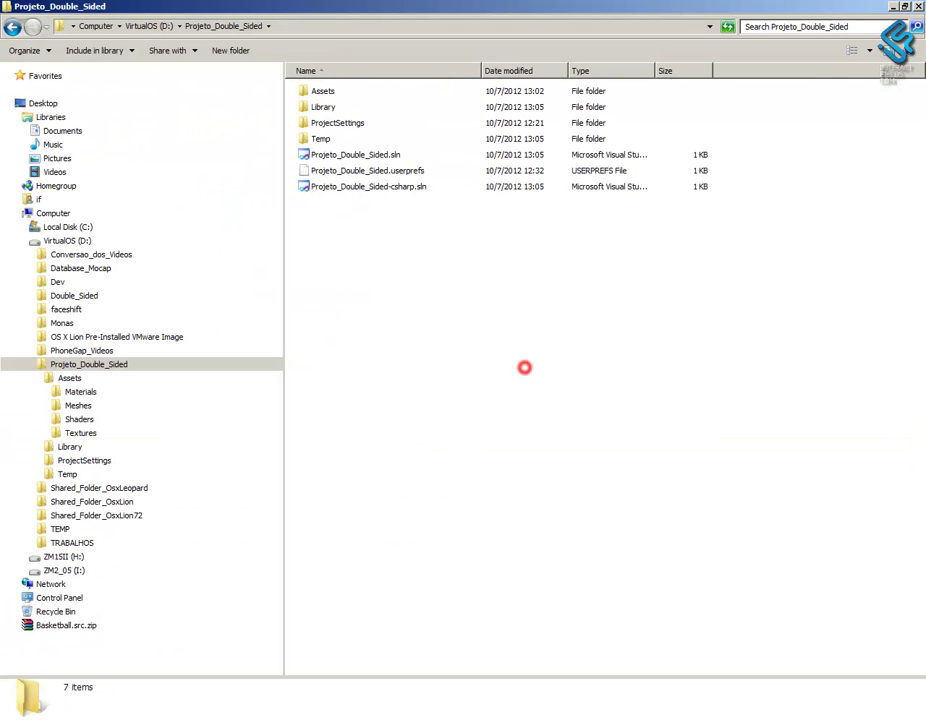
click(356, 340)
drag(352, 170, 345, 110)
click(355, 165)
key(BackSpace)
- Back in Notepad++, close the TreeCreatorLeaves.shader document
key(alt+Tab)
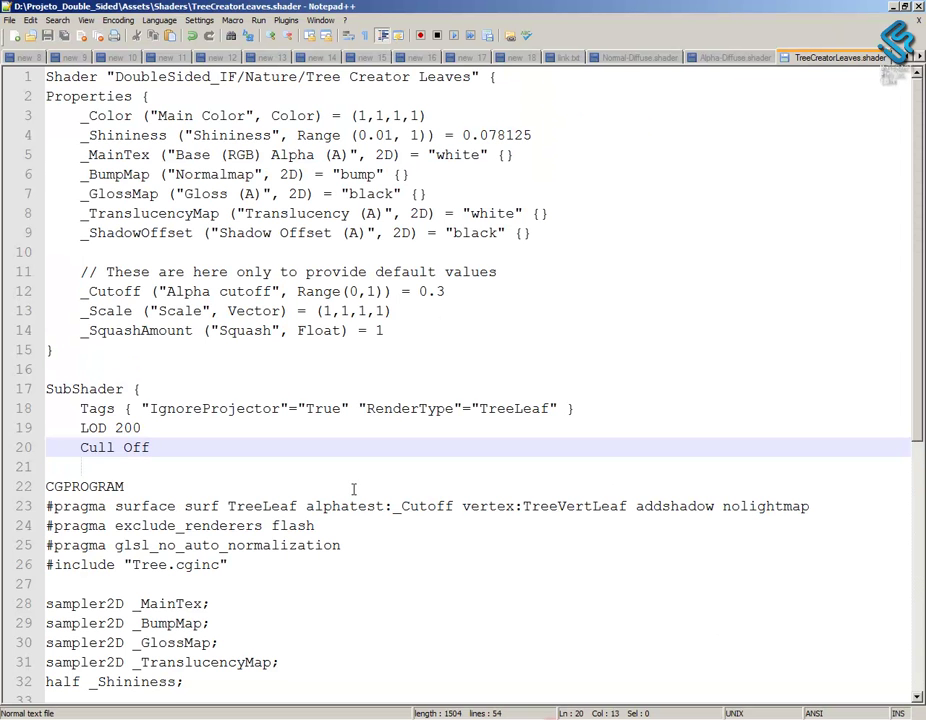
scroll(353, 488, down, 4)
drag(232, 330, 33, 338)
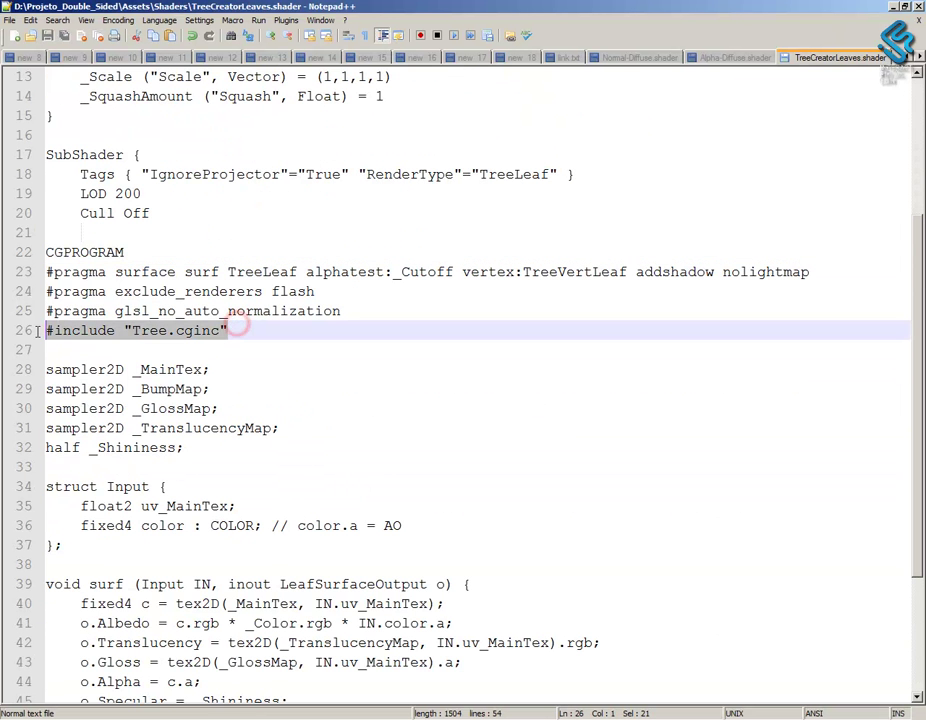
click(205, 351)
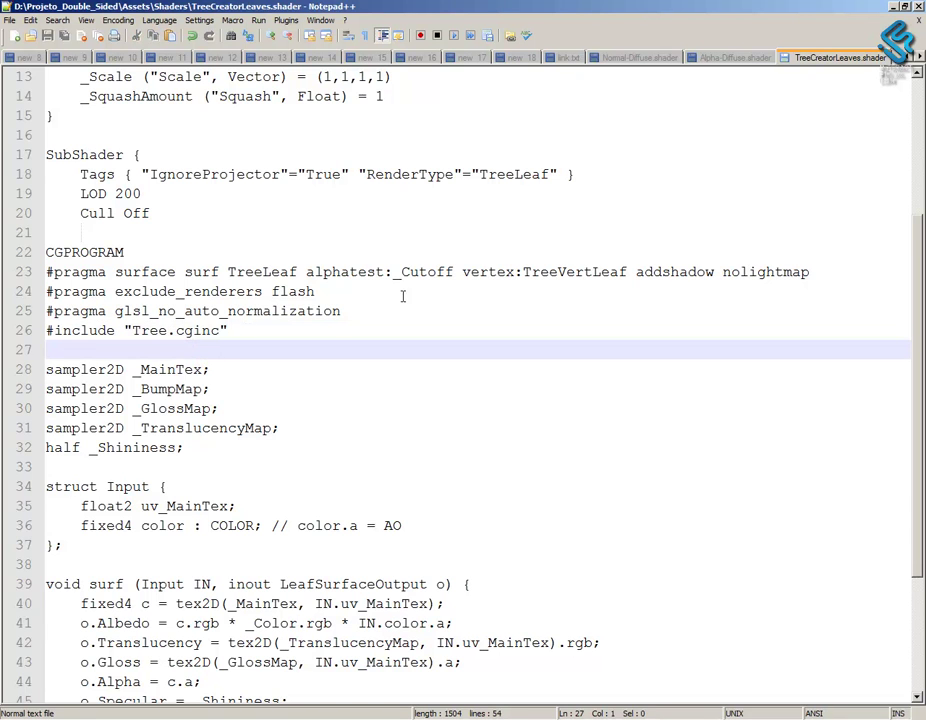
click(918, 19)
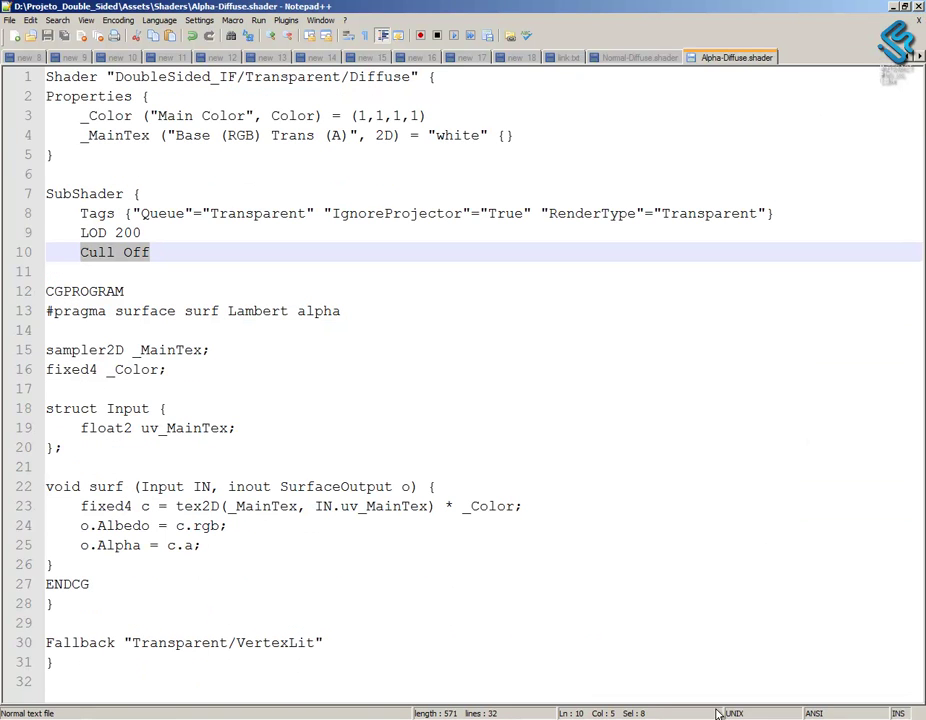
- Let Unity reimport the shaders, select Arvore, and browse leaf13's DoubleSided_IF shader options
key(alt+Tab)
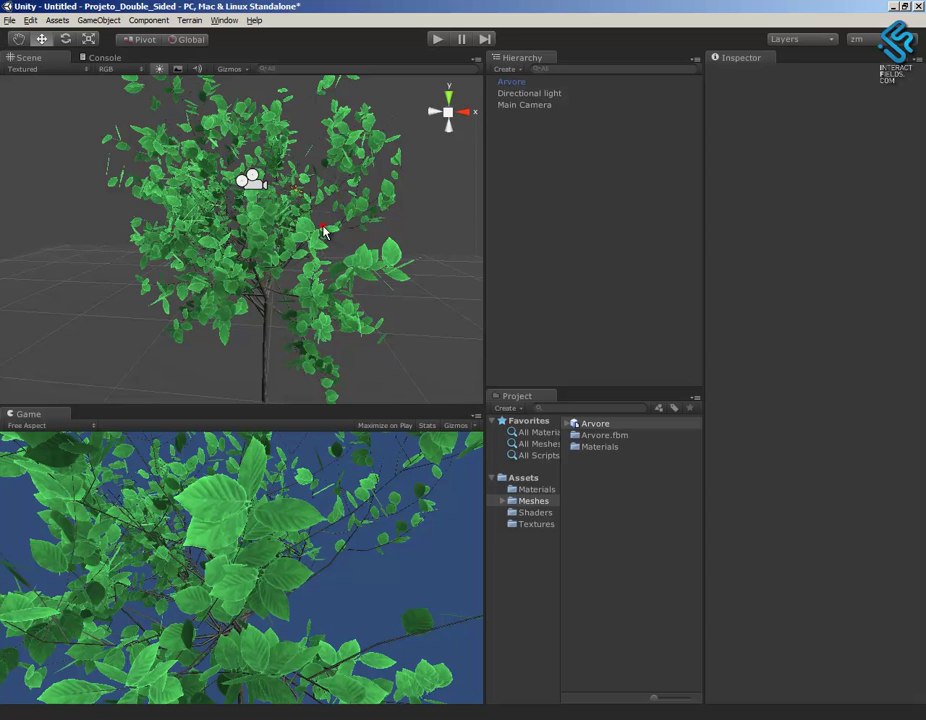
click(324, 232)
click(862, 388)
mouse_move(814, 512)
mouse_move(727, 524)
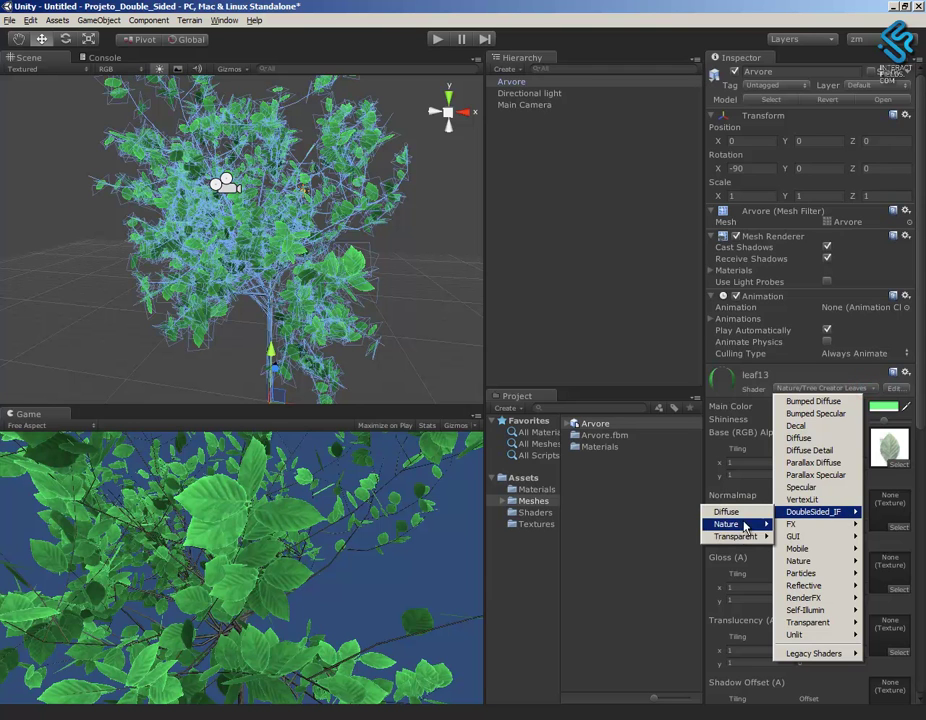
- Give leaf13 the DoubleSided_IF/Nature/Tree Creator Leaves shader and orbit to check both leaf sides
click(679, 523)
click(414, 313)
mouse_move(414, 313)
alt+mouse_down()
mouse_move(364, 347)
mouse_move(393, 337)
mouse_move(351, 374)
mouse_move(366, 325)
mouse_move(343, 335)
mouse_move(345, 355)
alt+mouse_up()
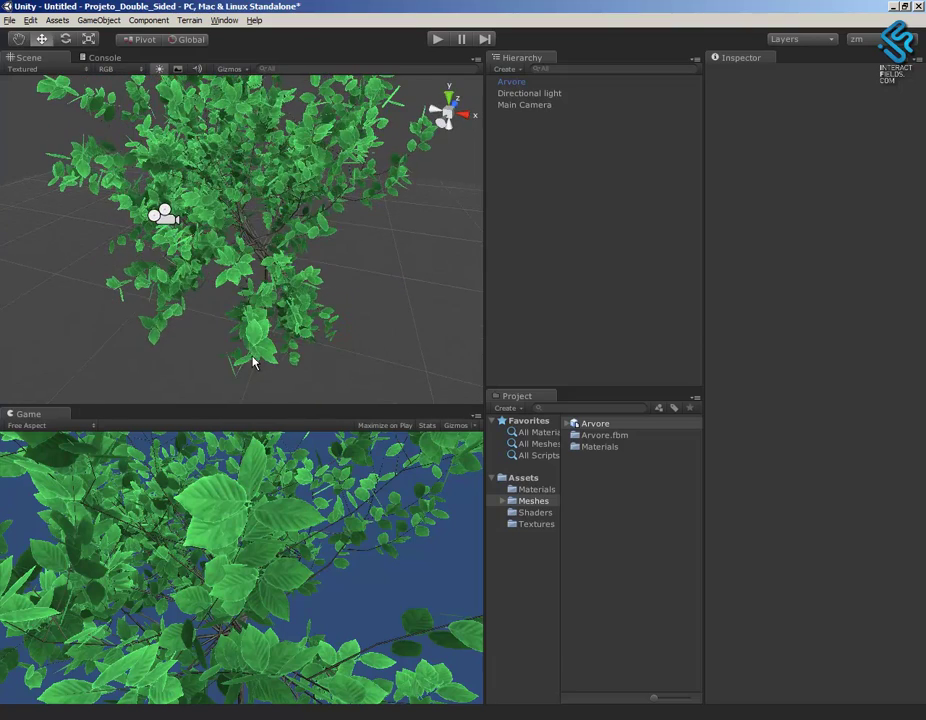
mouse_move(268, 375)
alt+mouse_down()
mouse_move(262, 279)
mouse_move(244, 397)
mouse_move(256, 374)
mouse_move(212, 295)
mouse_move(199, 323)
alt+mouse_up()
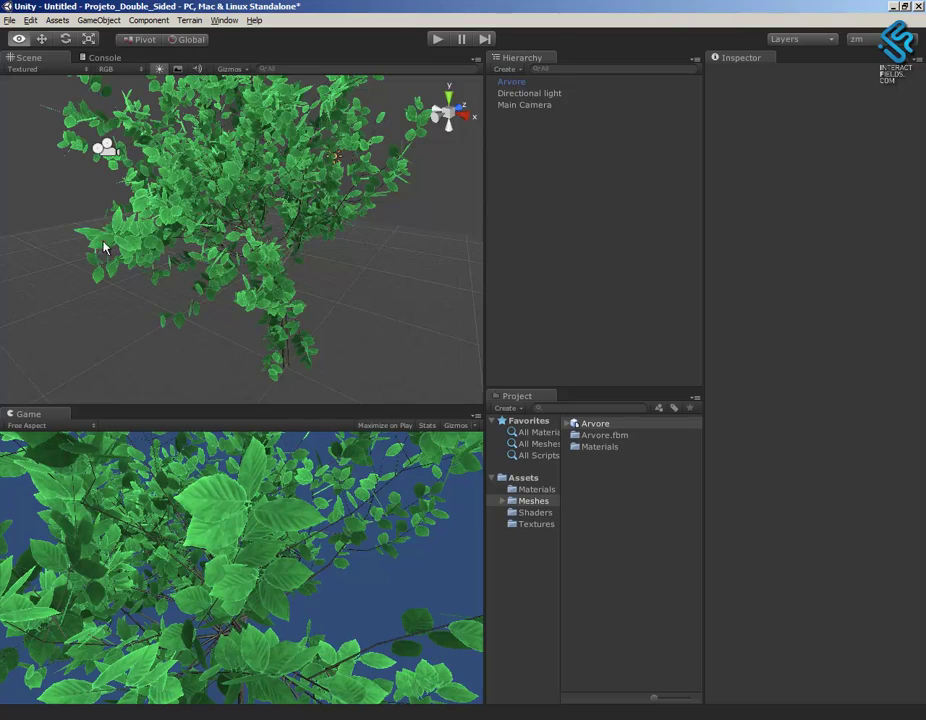